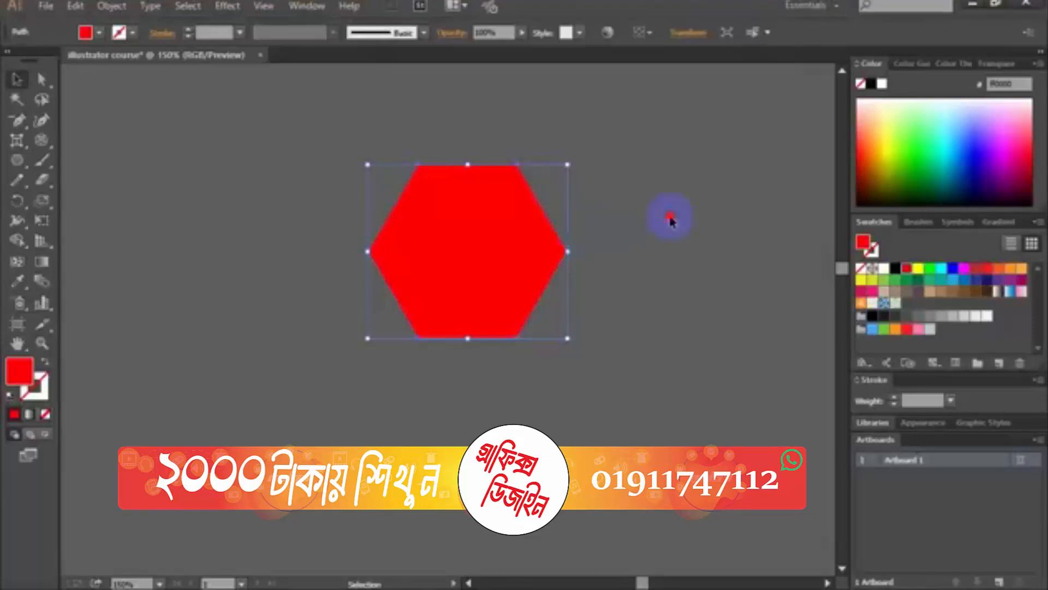
Draw three straight line segments across the red hexagon, each joining a pair of opposite corners.
click(41, 138)
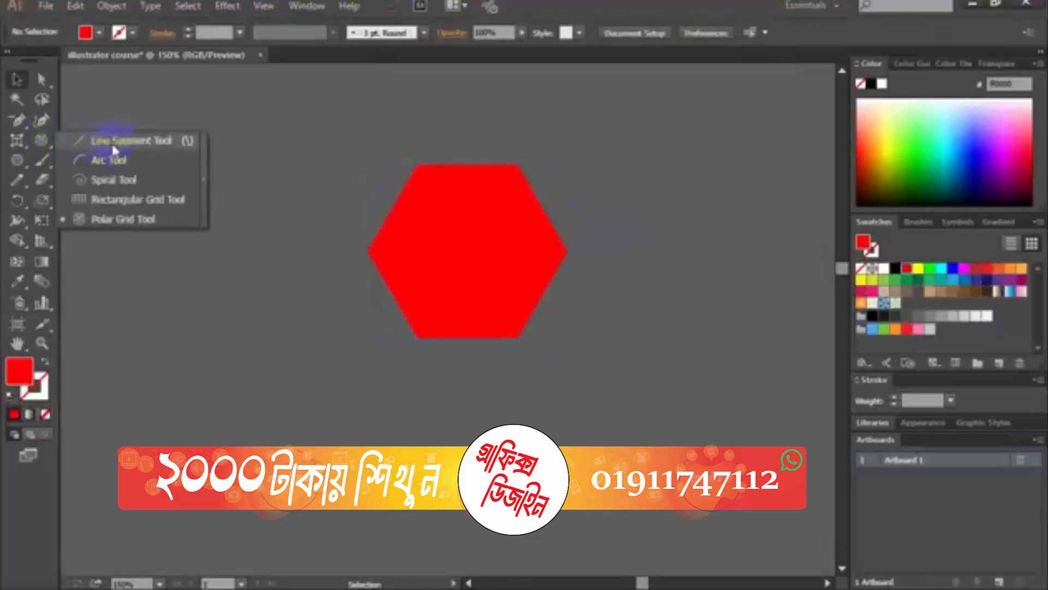
click(126, 143)
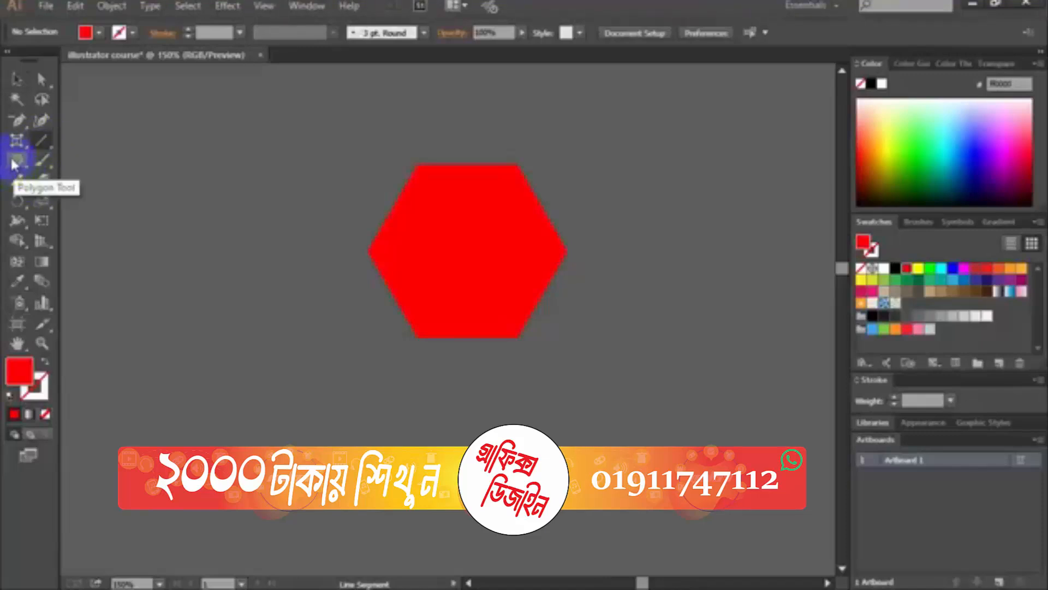
click(40, 141)
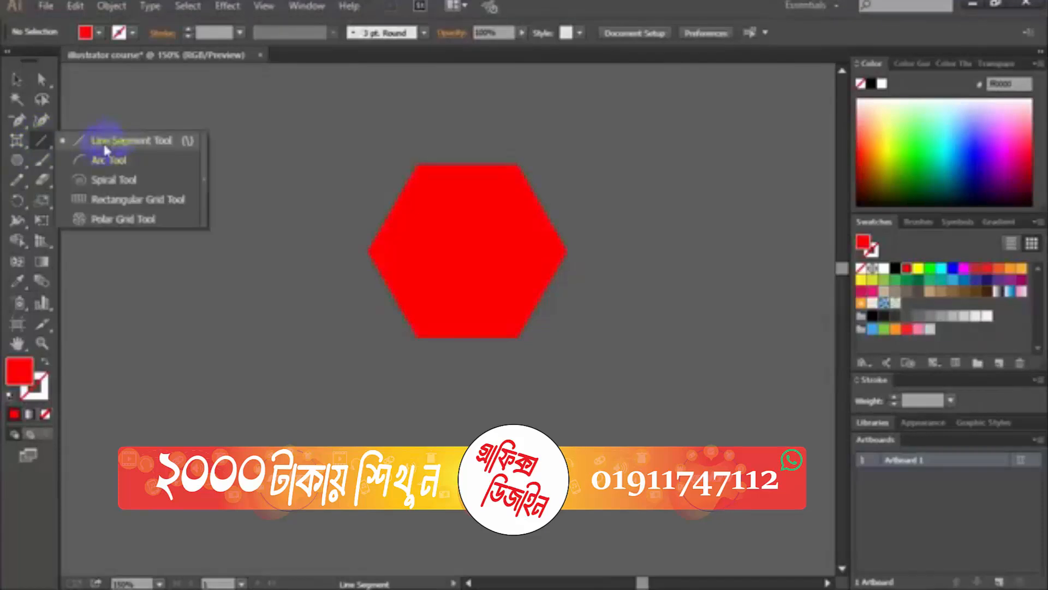
click(105, 144)
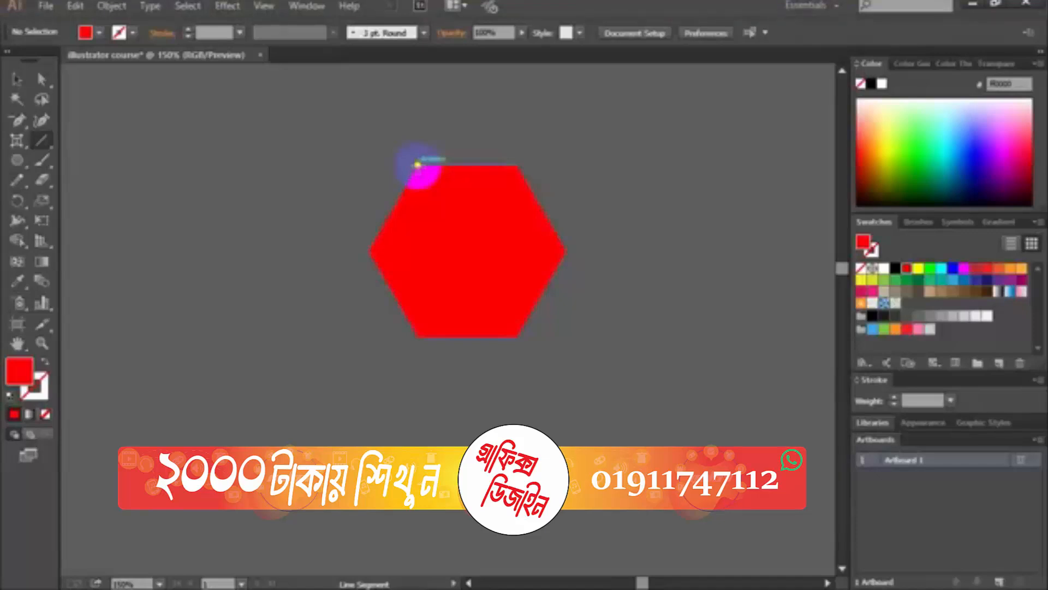
drag(418, 166, 517, 337)
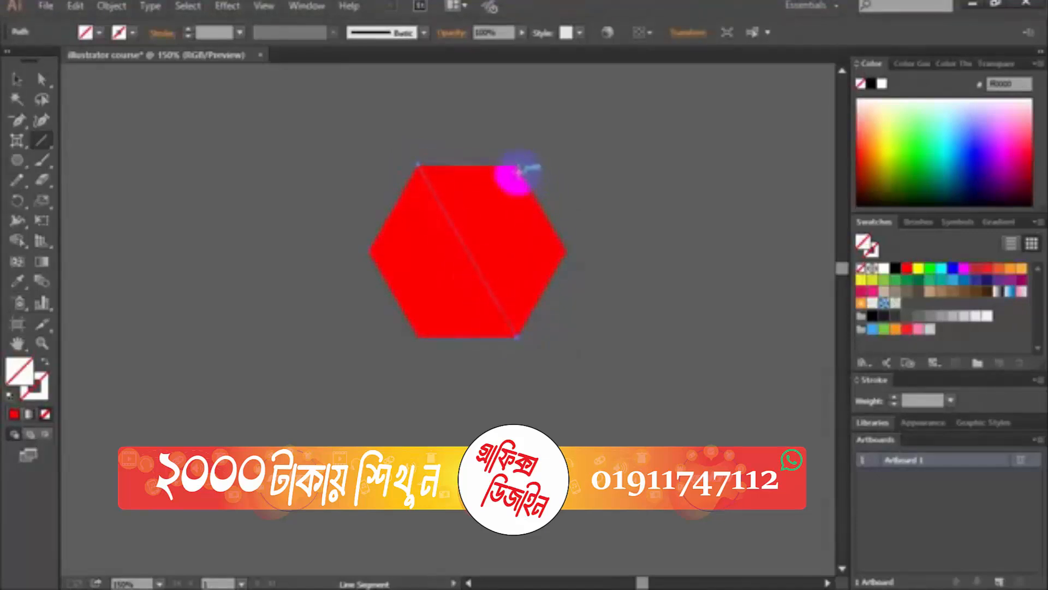
drag(515, 165, 418, 336)
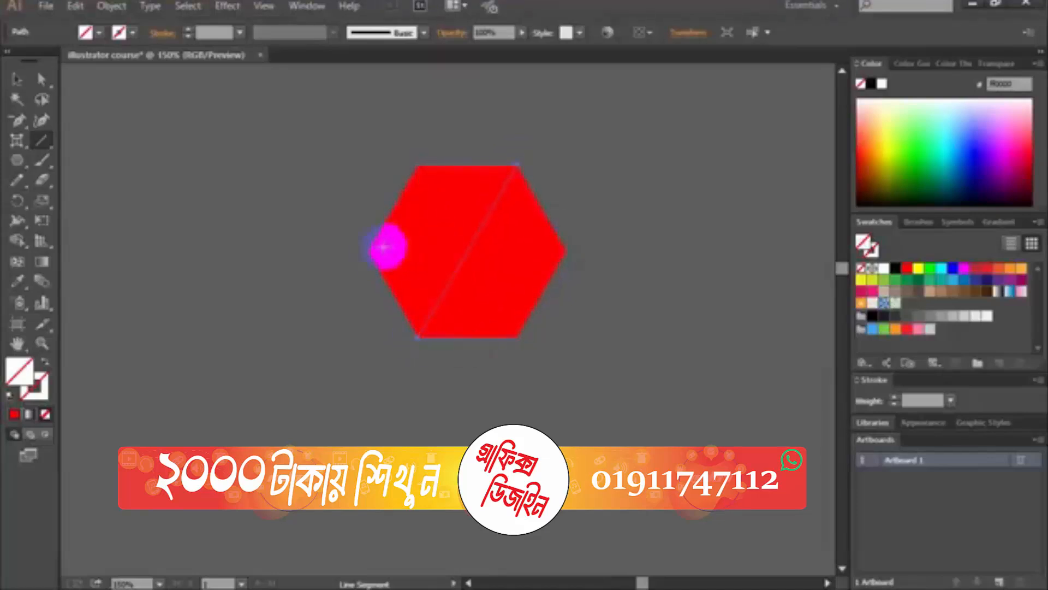
drag(367, 252, 562, 252)
Select the hexagon with its three lines and use Shape Builder to turn the upper-left triangle into a black shape.
click(16, 79)
click(480, 246)
key(ctrl+a)
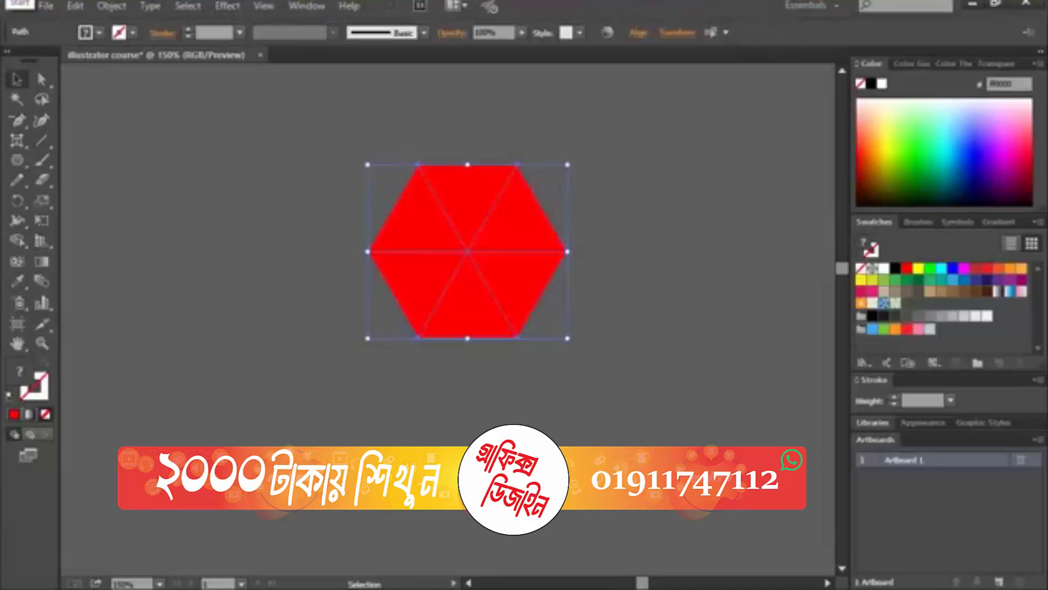
click(17, 246)
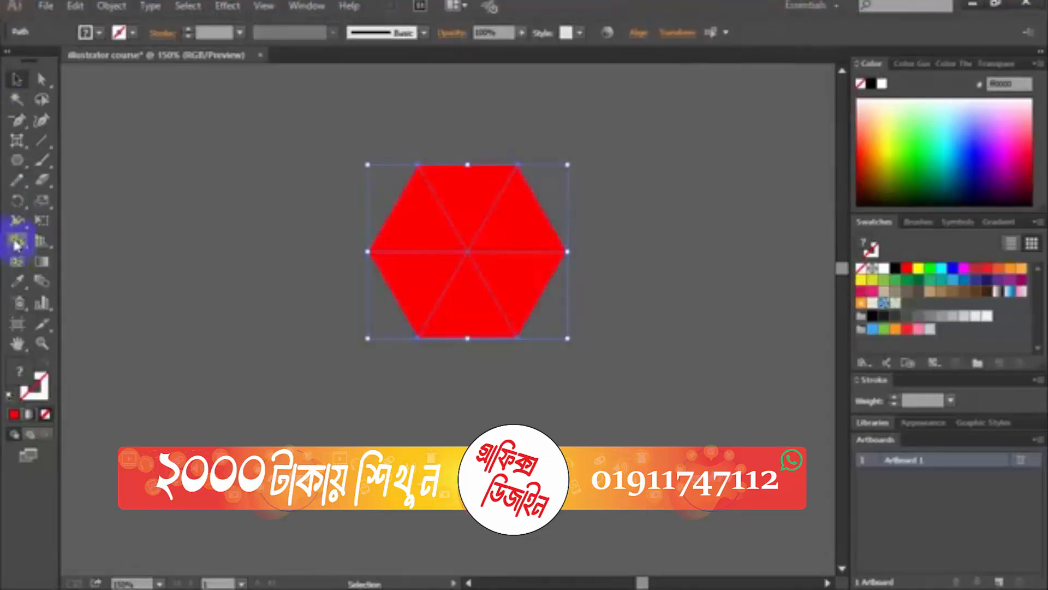
click(17, 247)
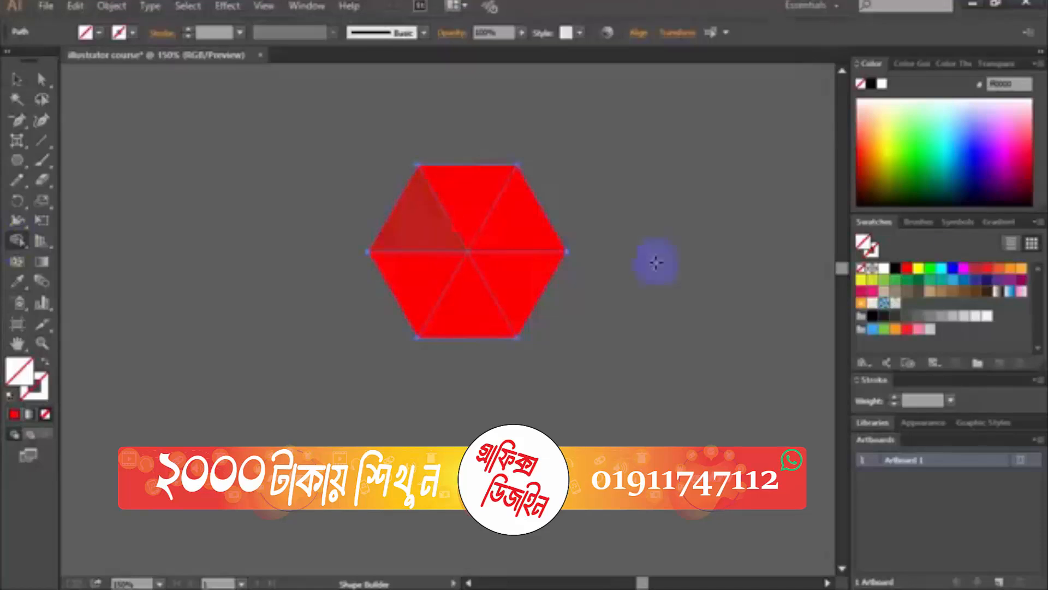
click(897, 269)
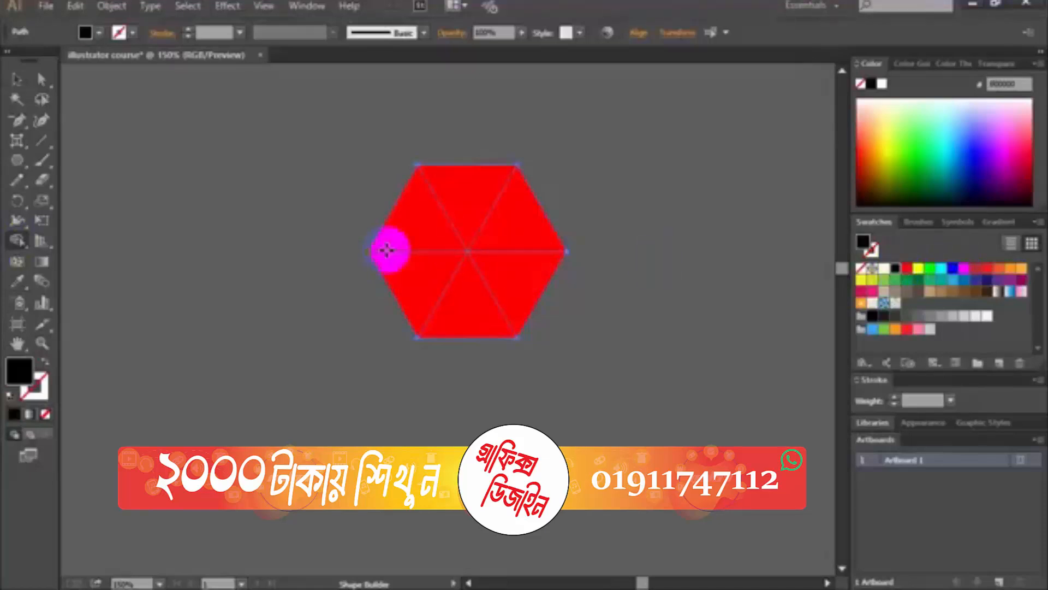
click(421, 228)
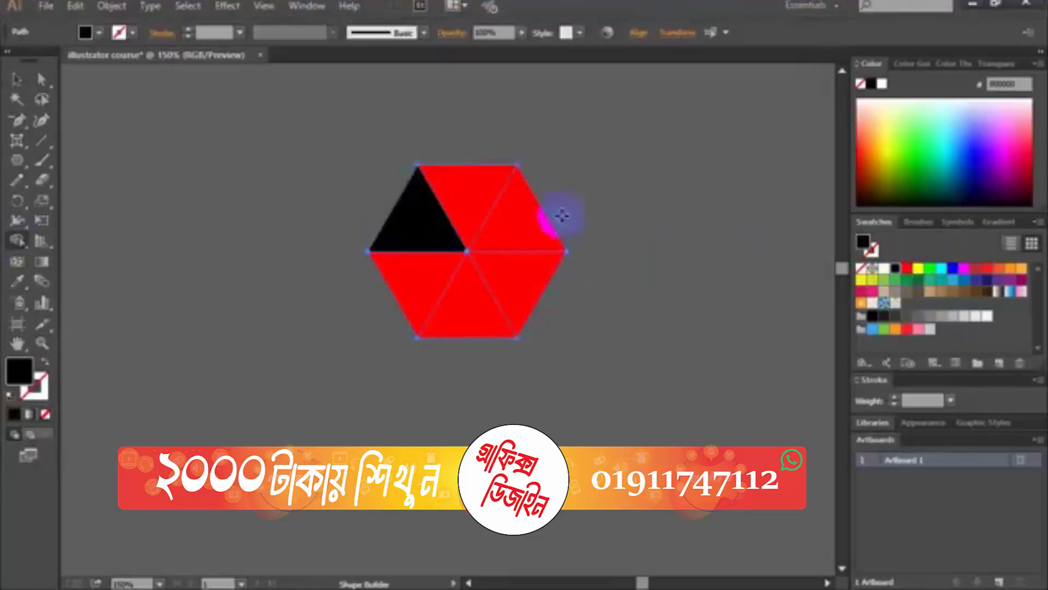
Build the hexagon's top triangle in red, the upper-right one in green and the lower-right one in cyan.
click(908, 270)
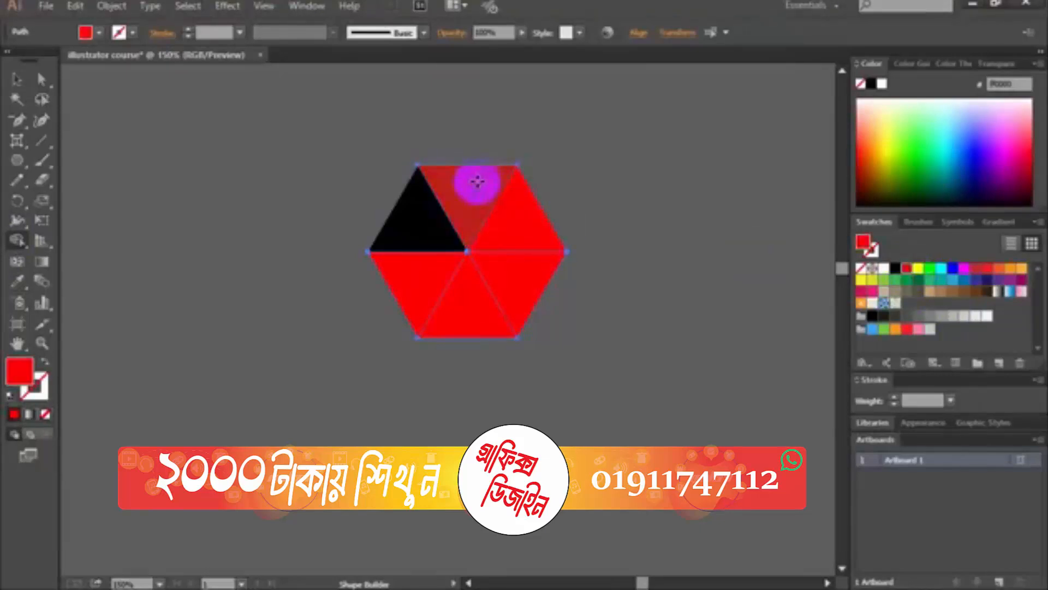
click(930, 270)
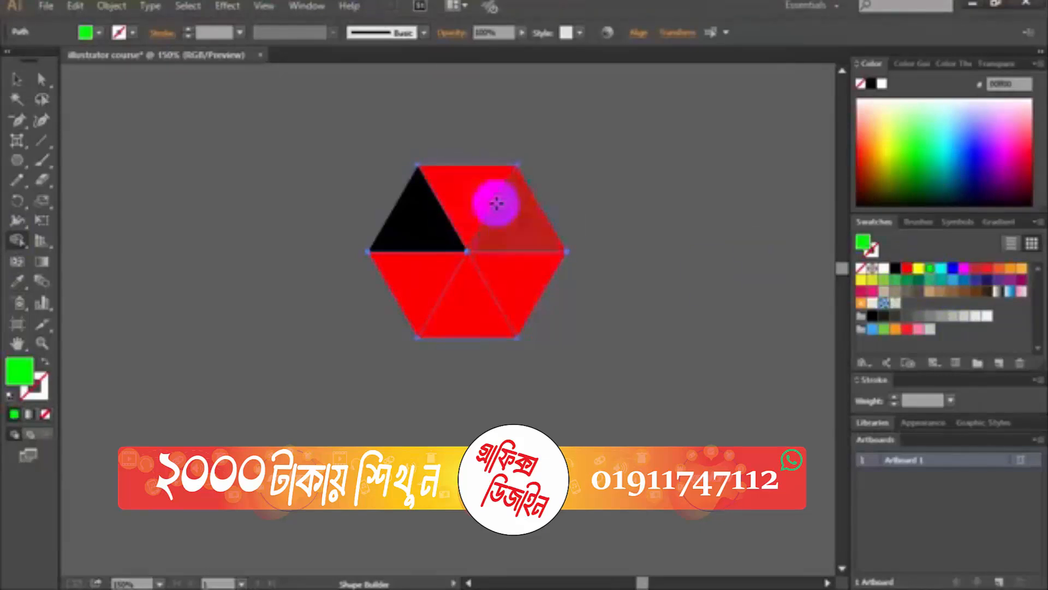
click(532, 221)
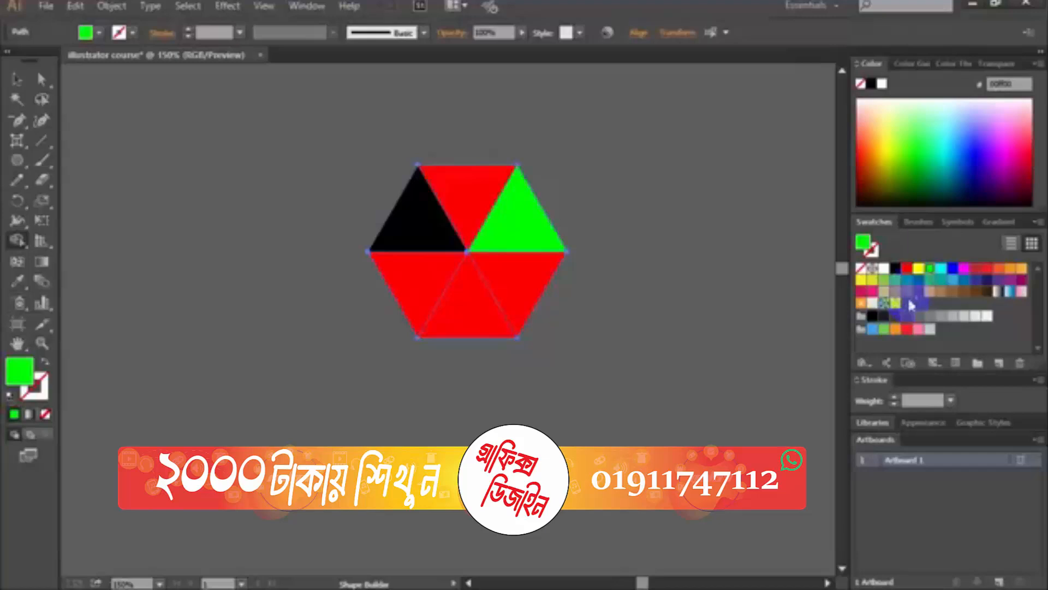
click(941, 268)
click(499, 280)
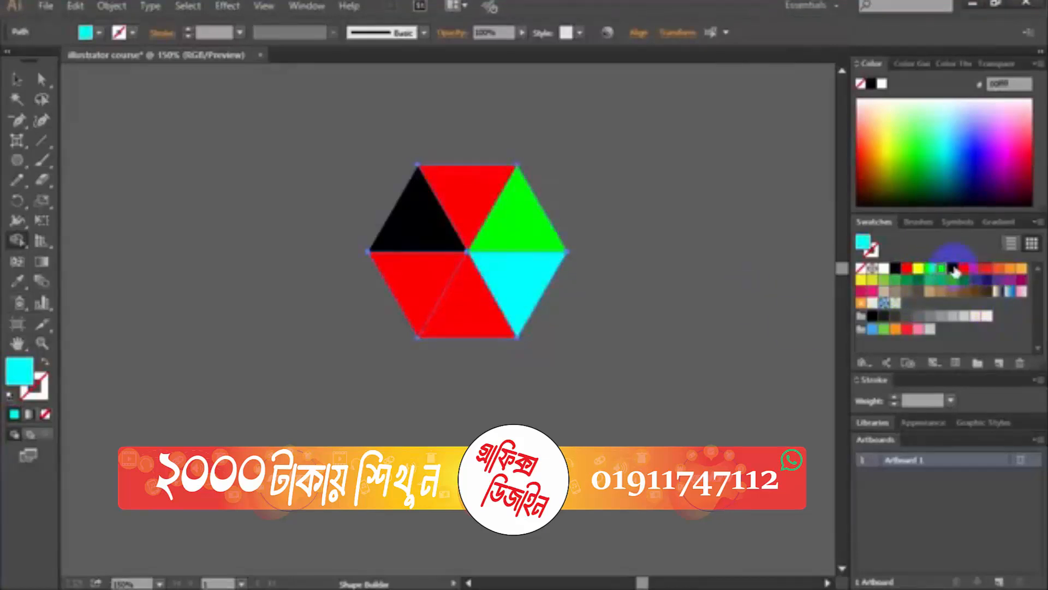
Build the bottom triangle in blue and the lower-left one in magenta, leaving nothing selected.
click(953, 268)
click(462, 315)
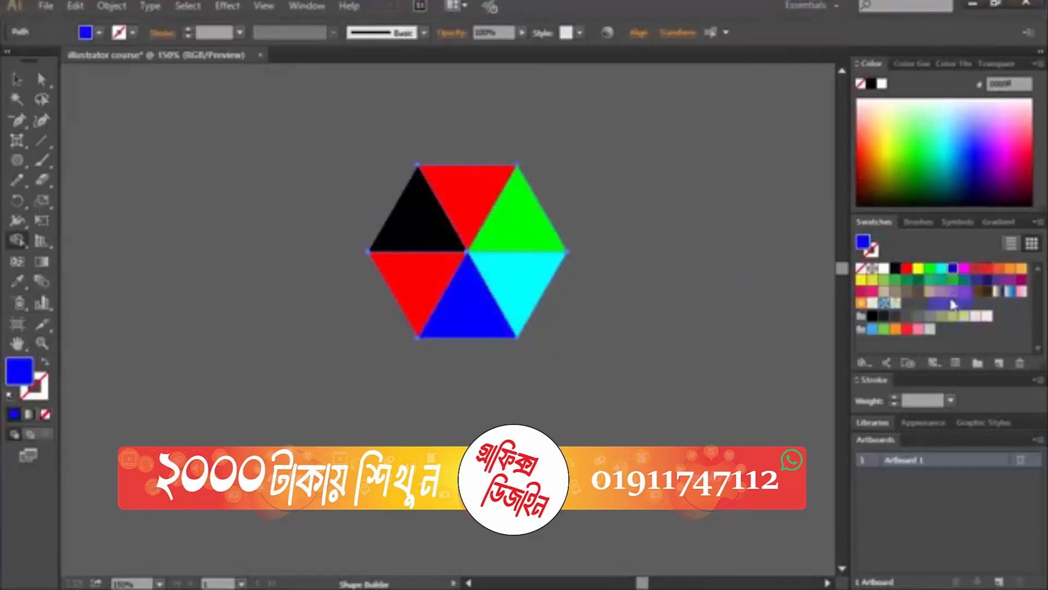
click(965, 269)
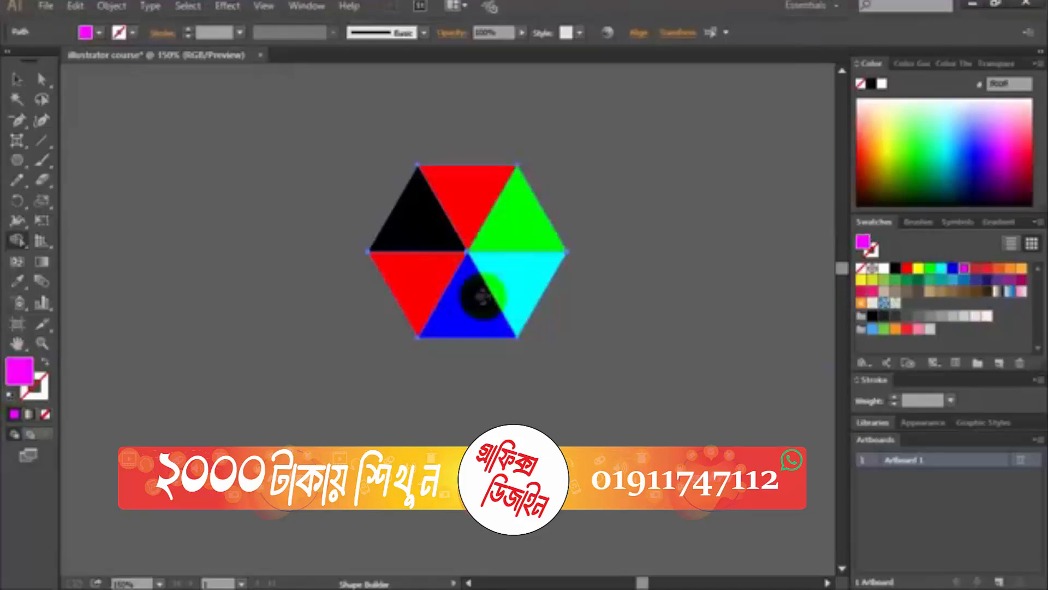
click(421, 276)
click(11, 81)
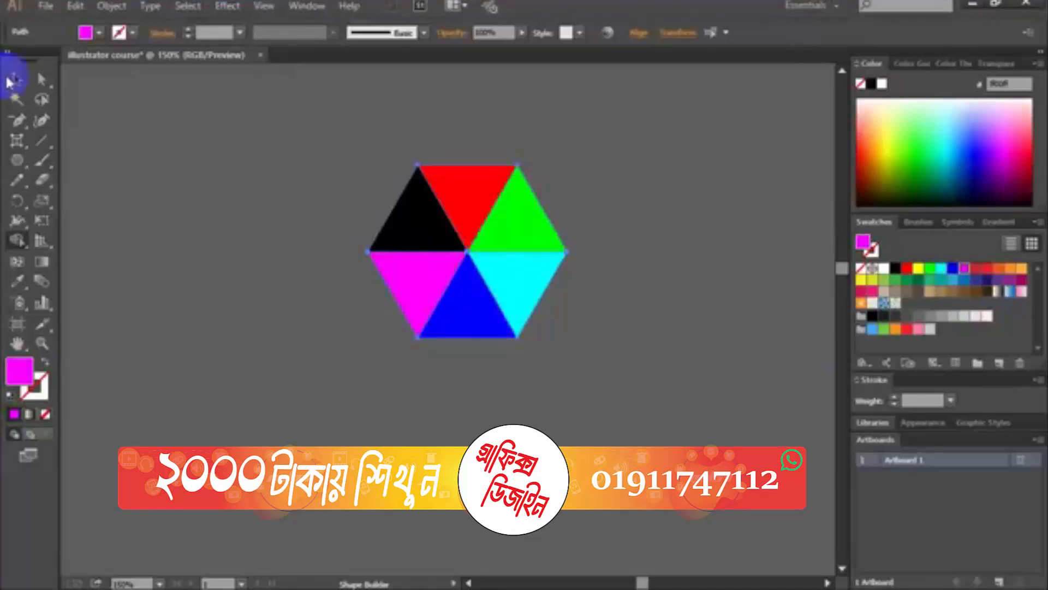
click(270, 284)
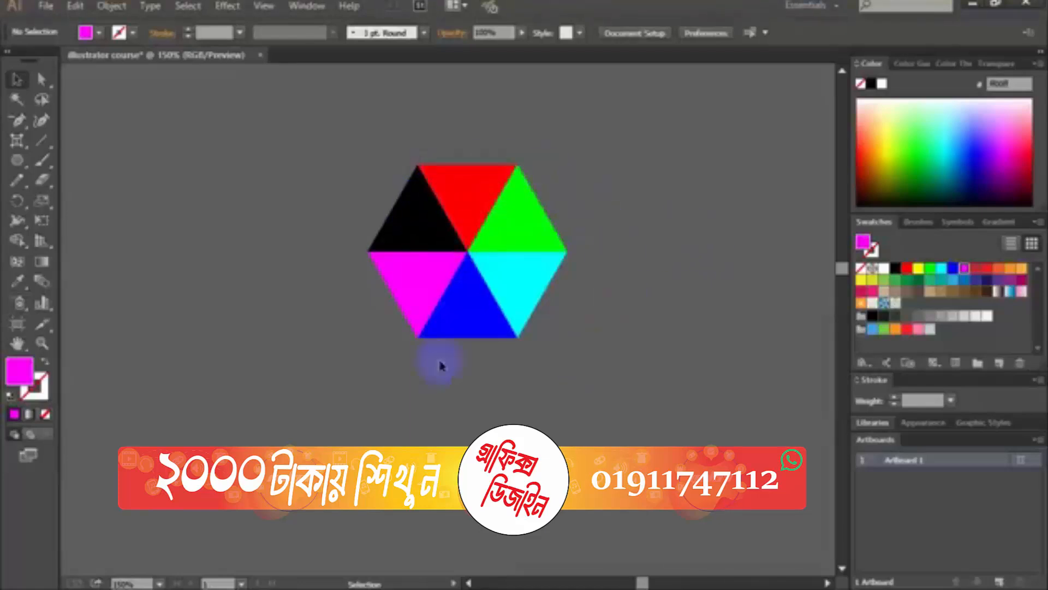
click(535, 279)
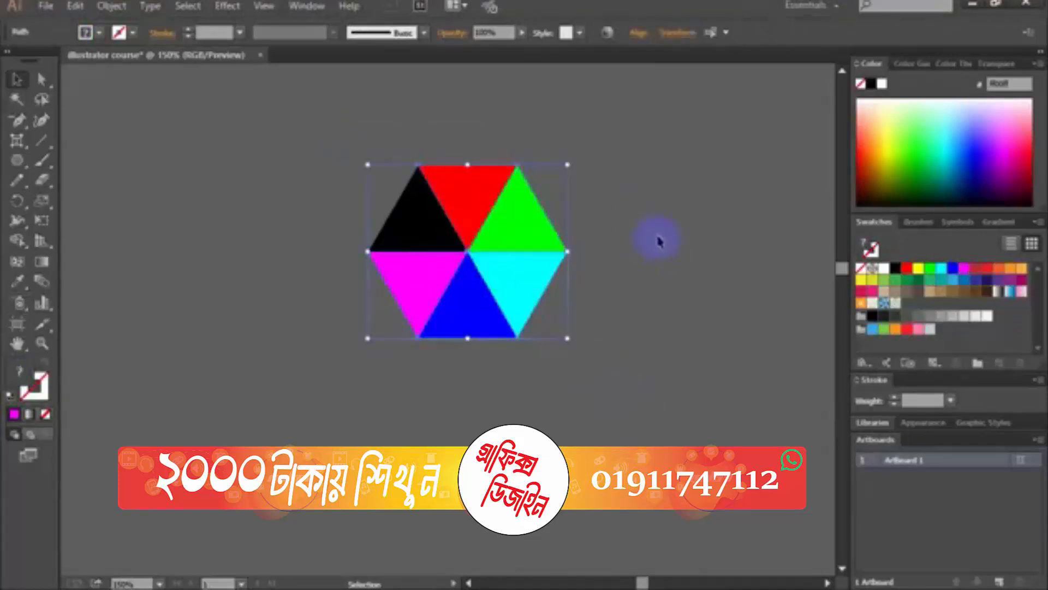
click(600, 235)
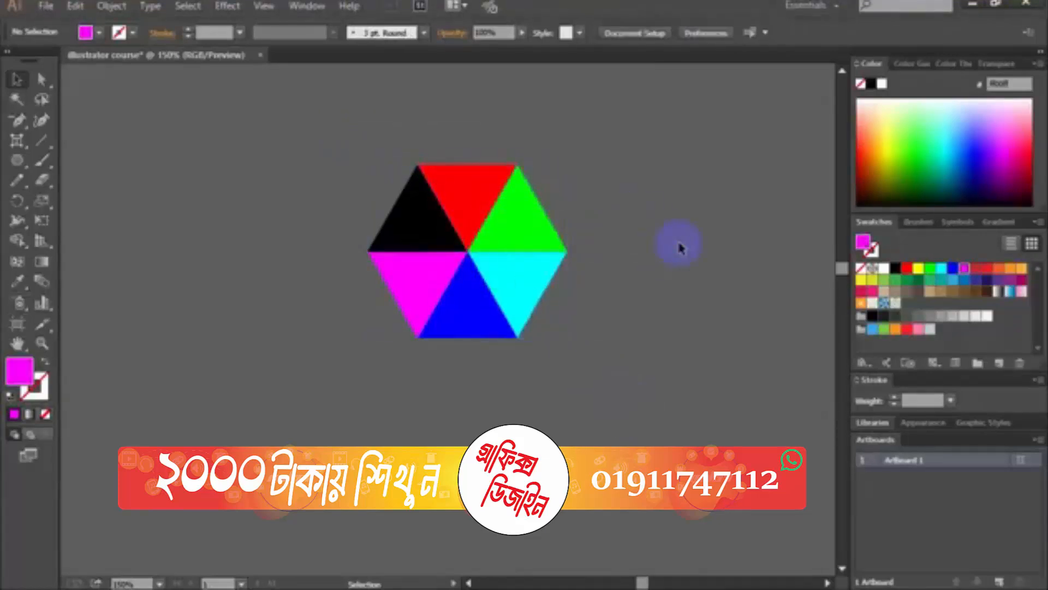
scroll(680, 249, down, 1)
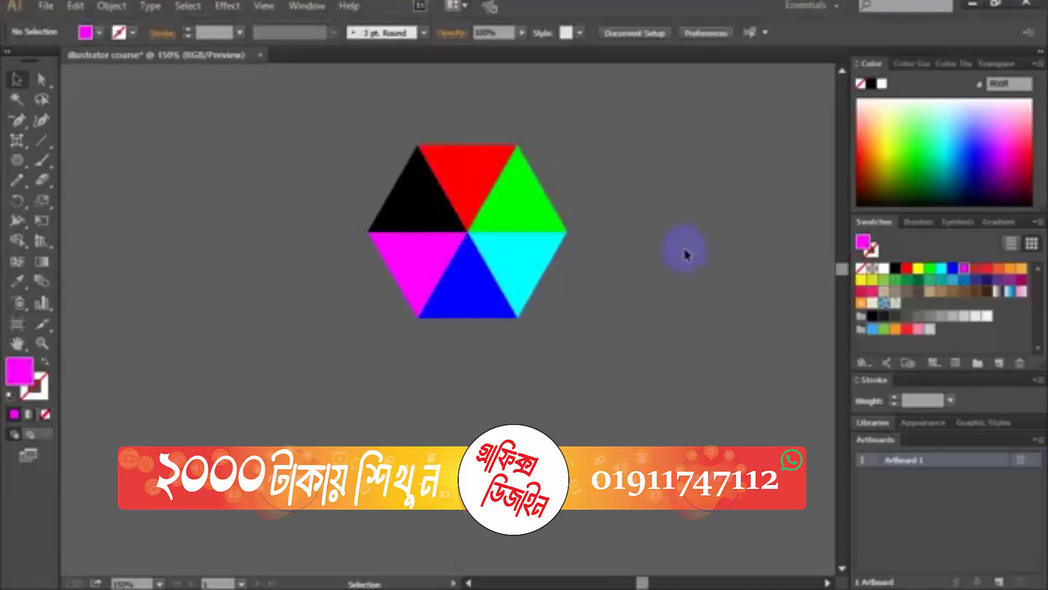
scroll(694, 294, up, 3)
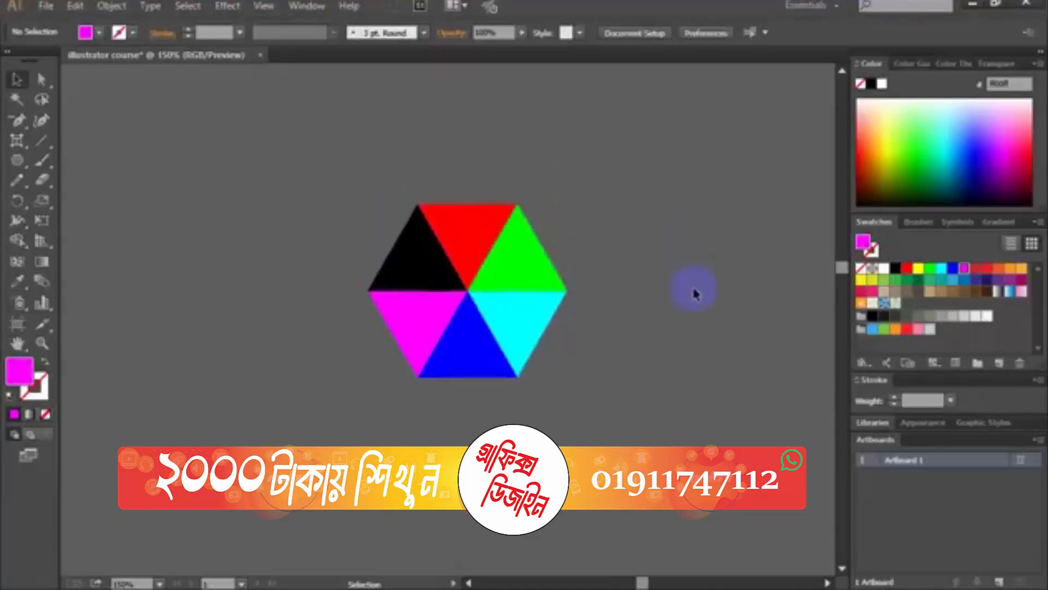
scroll(694, 294, down, 2)
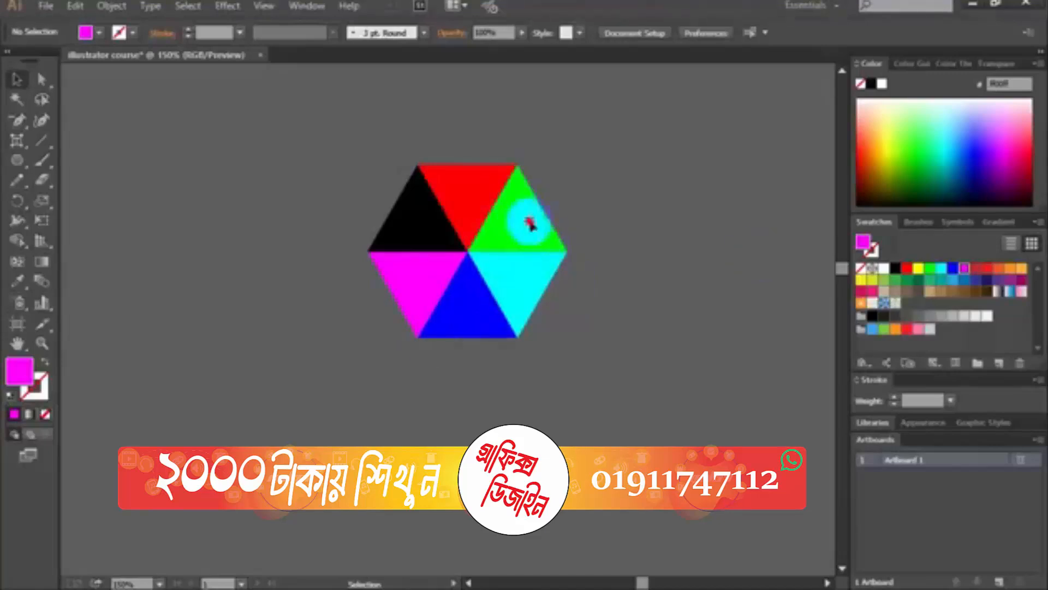
Pull the six coloured triangles outward, away from the hexagon's centre, so they are separate pieces.
drag(529, 223, 579, 194)
drag(533, 281, 584, 305)
drag(508, 328, 474, 372)
drag(433, 274, 389, 296)
drag(419, 234, 375, 233)
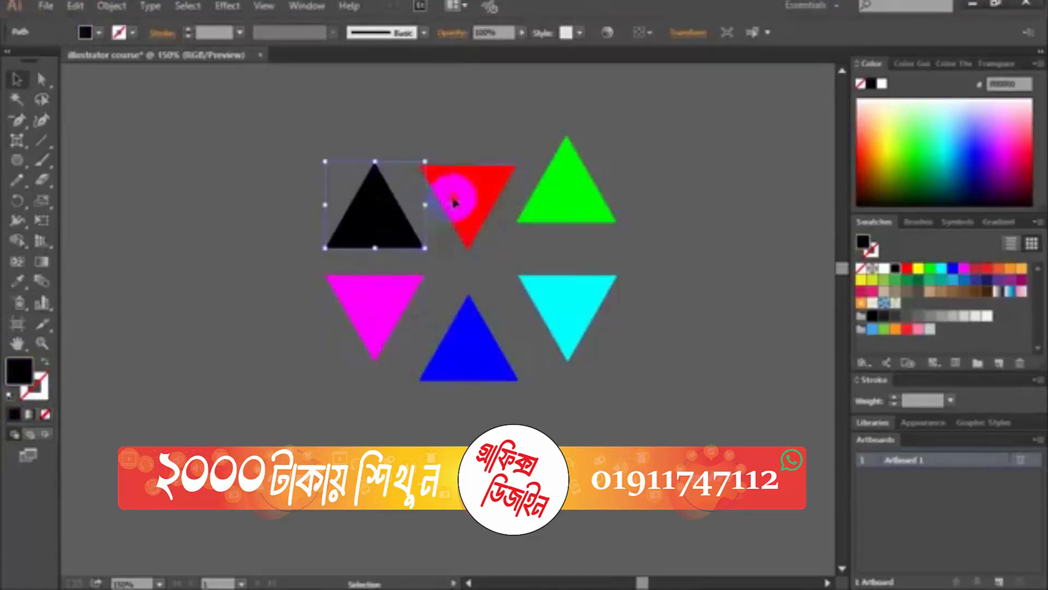
drag(455, 202, 460, 173)
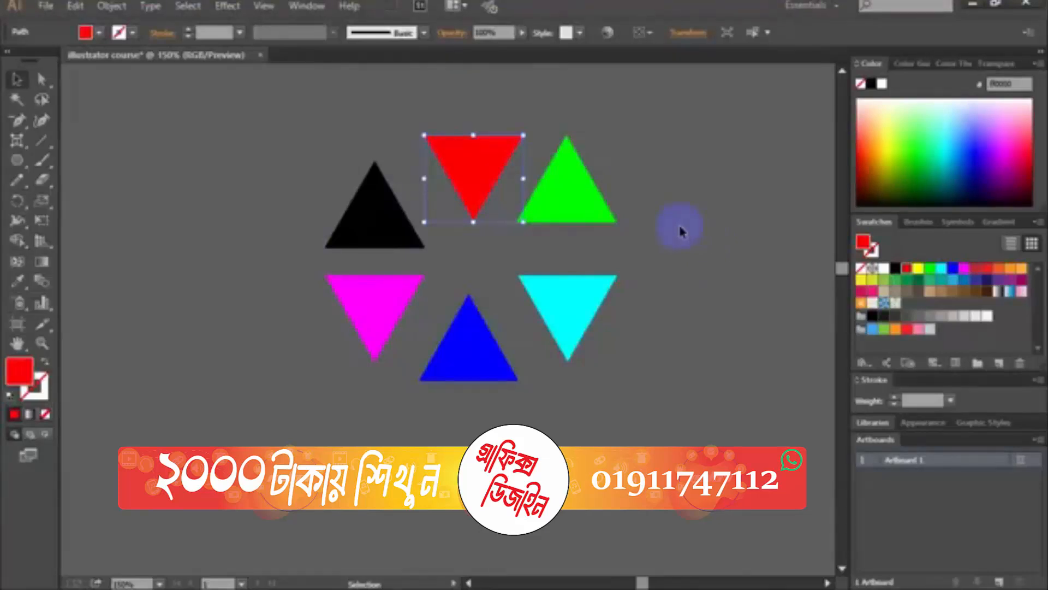
Undo the moves of all six triangles and clear the selection.
key(ctrl+z)
key(ctrl+z)
key(ctrl+z)
key(ctrl+z)
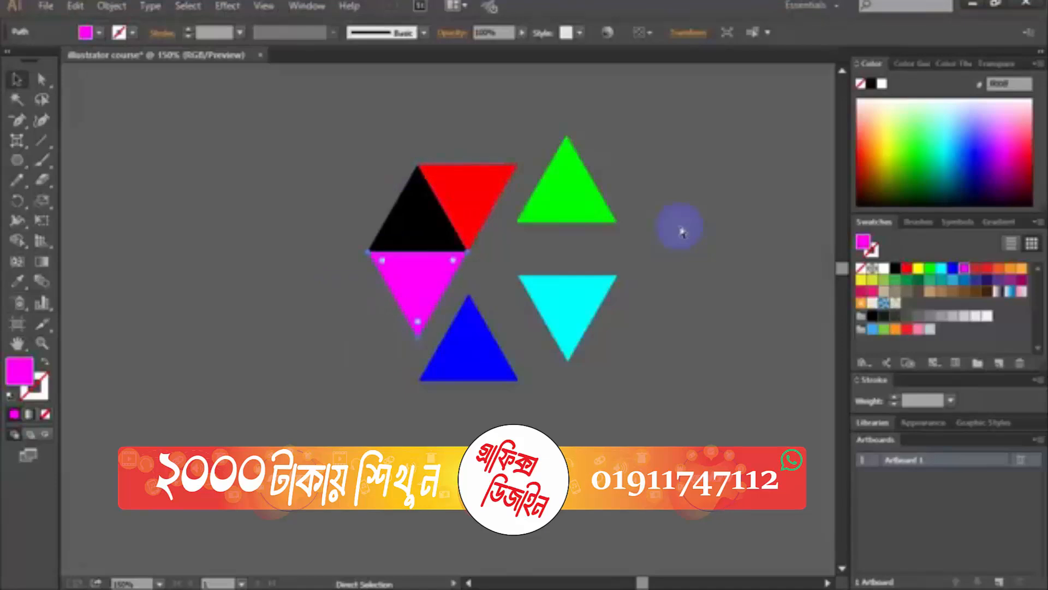
key(ctrl+z)
key(ctrl+z)
key(v)
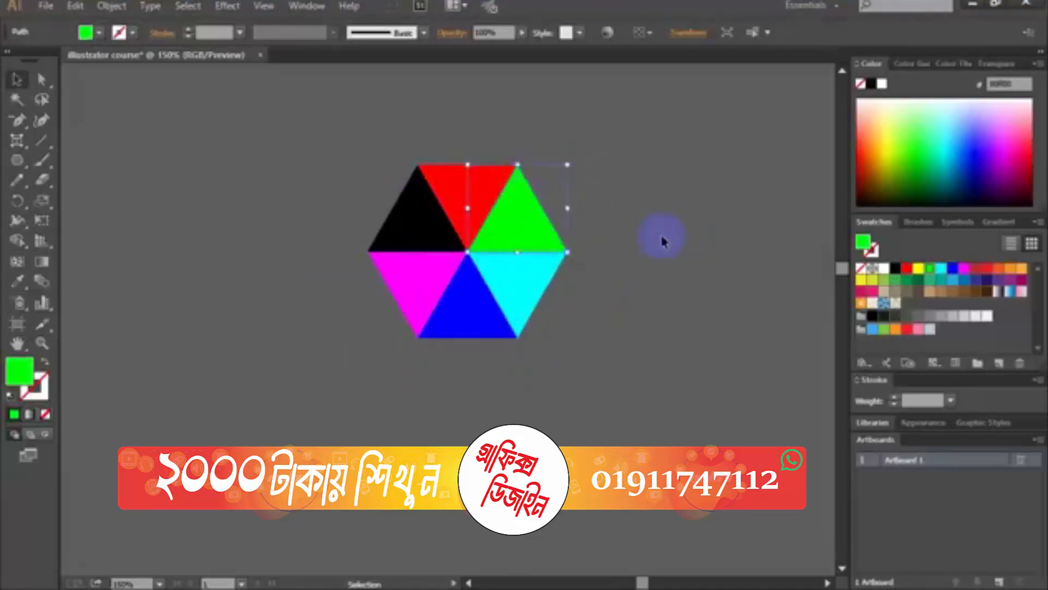
click(534, 305)
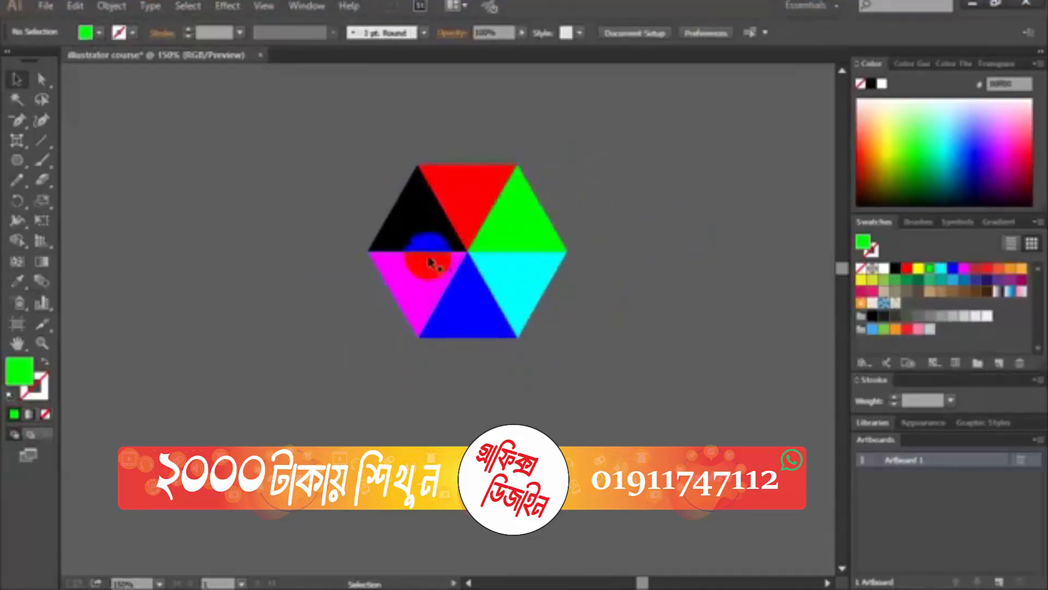
Move the black triangle up so its base sits exactly on the red triangle's top edge.
click(416, 222)
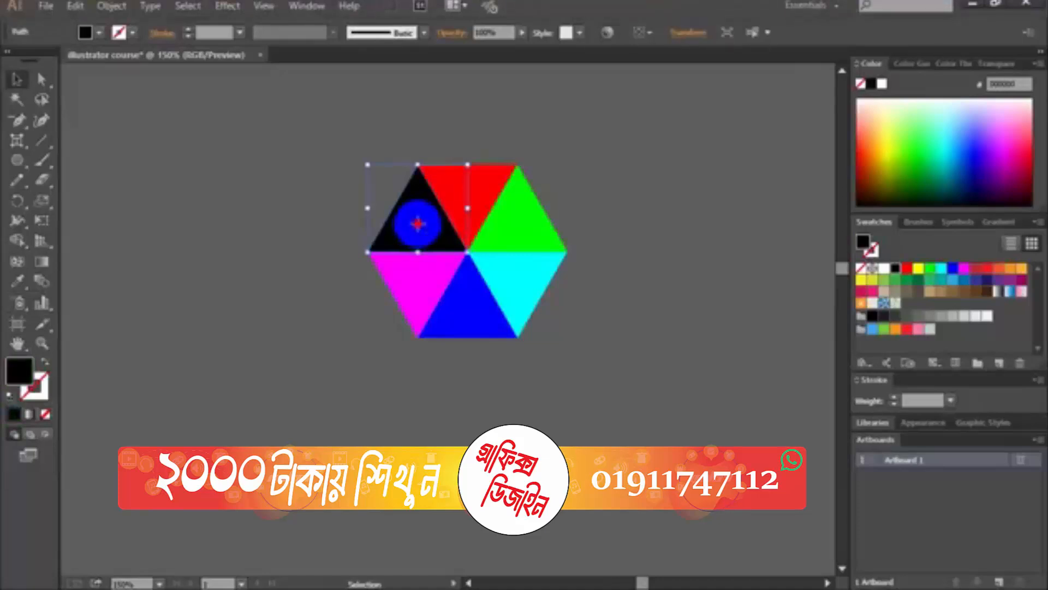
drag(418, 223, 466, 141)
click(688, 317)
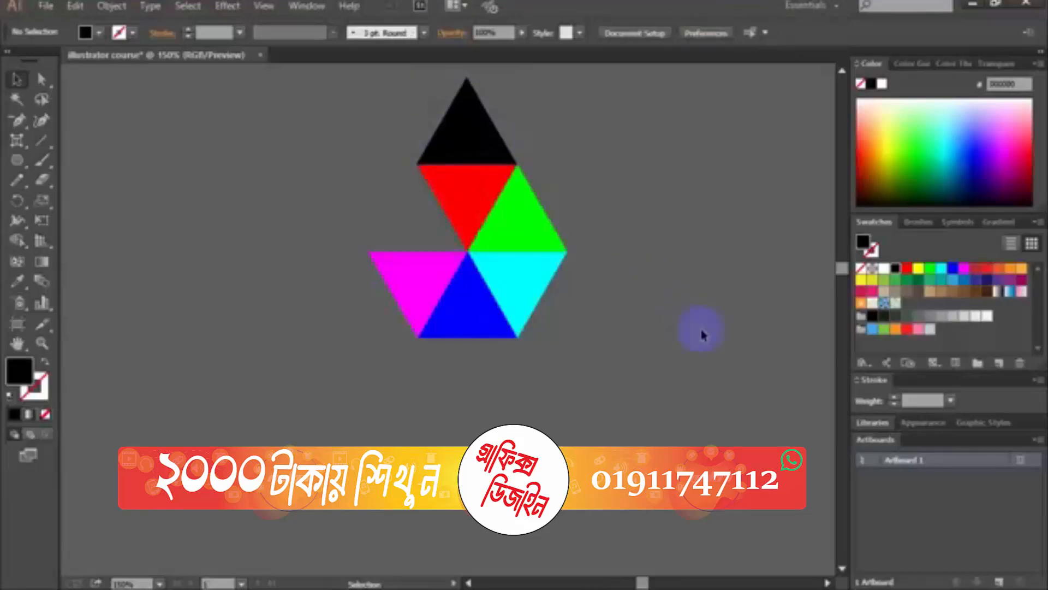
Rotate all six triangles together counterclockwise until the cyan triangle's outer edge stands nearly vertical.
scroll(701, 332, up, 2)
key(ctrl+a)
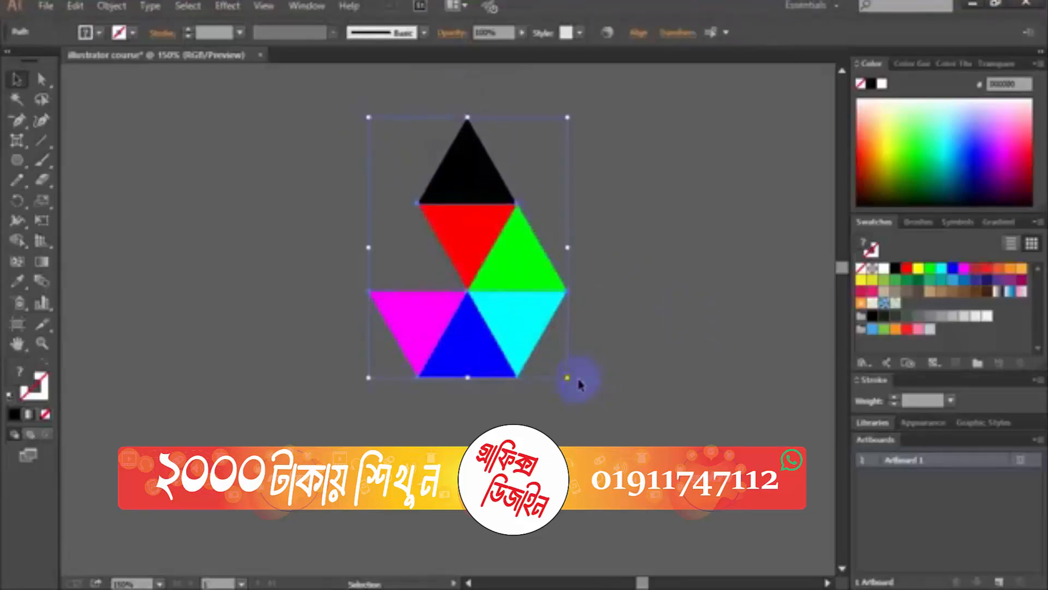
drag(568, 377, 609, 303)
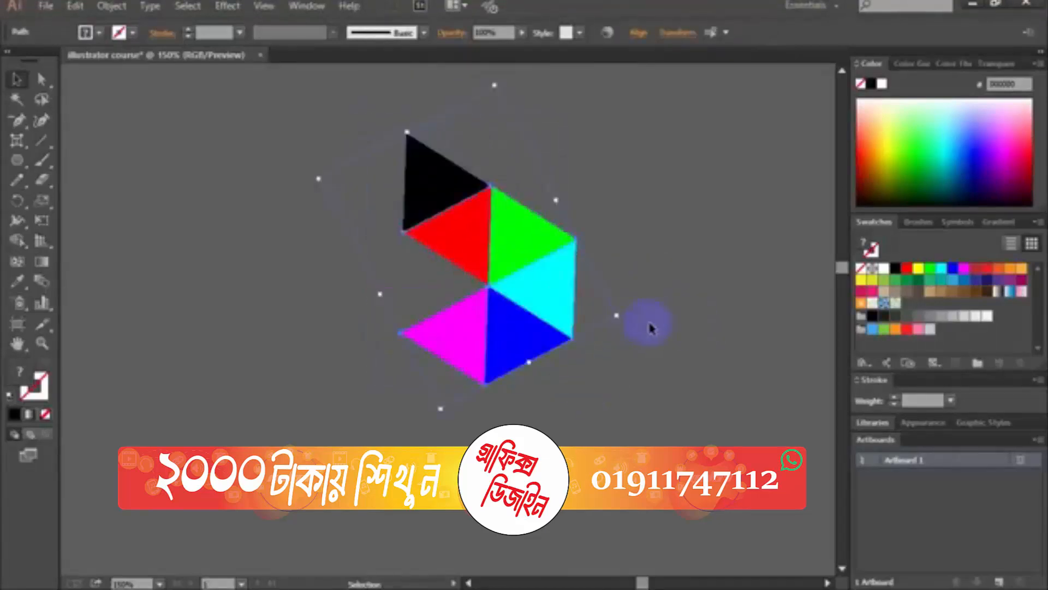
click(375, 177)
key(ctrl+a)
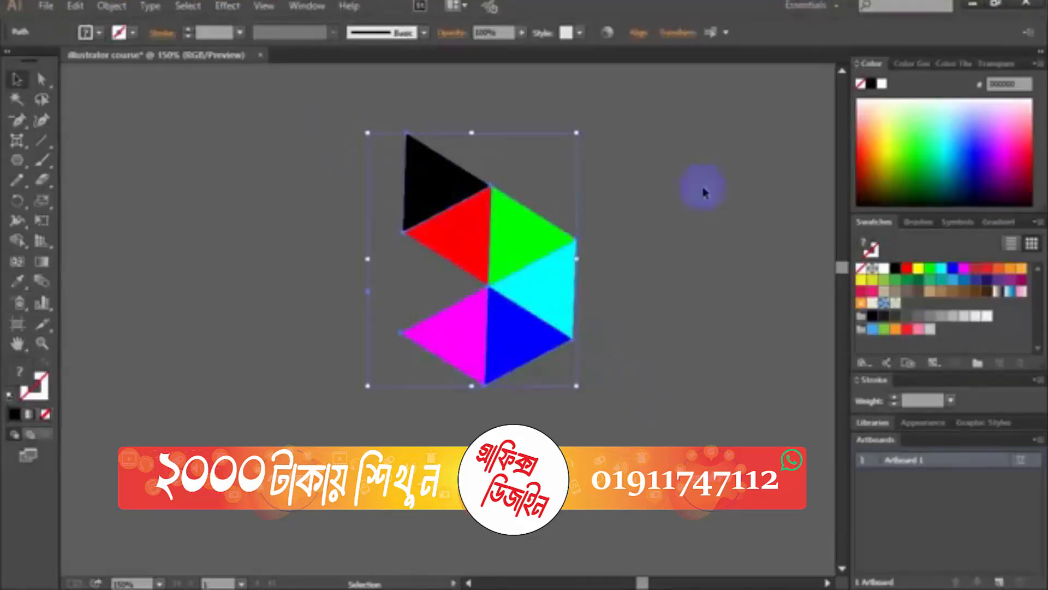
Recolour the black triangle orange, the red one dark red, the green one purple and the cyan one dark magenta.
click(435, 192)
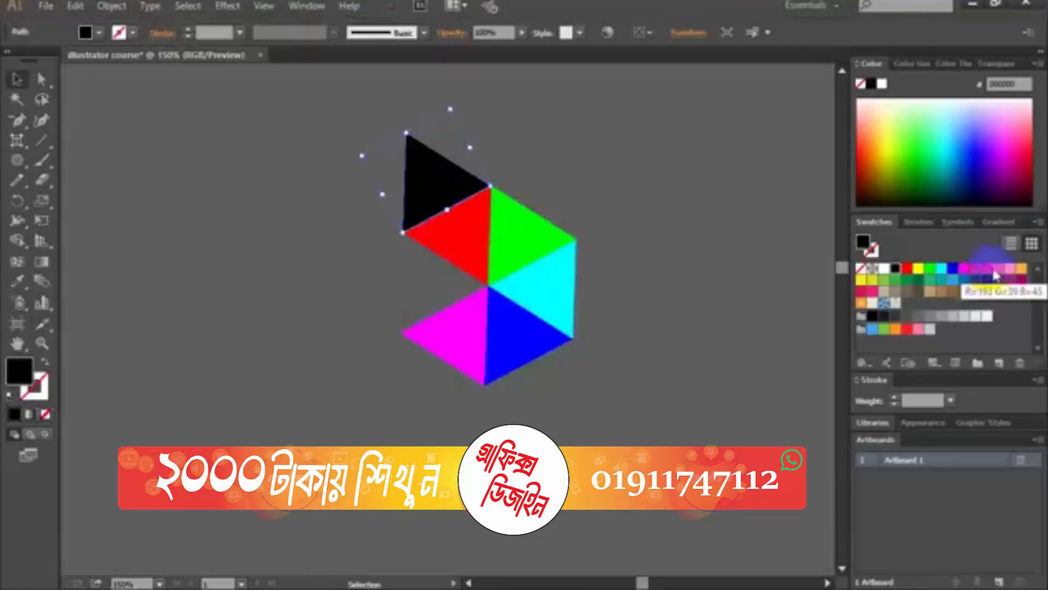
click(1010, 268)
click(471, 253)
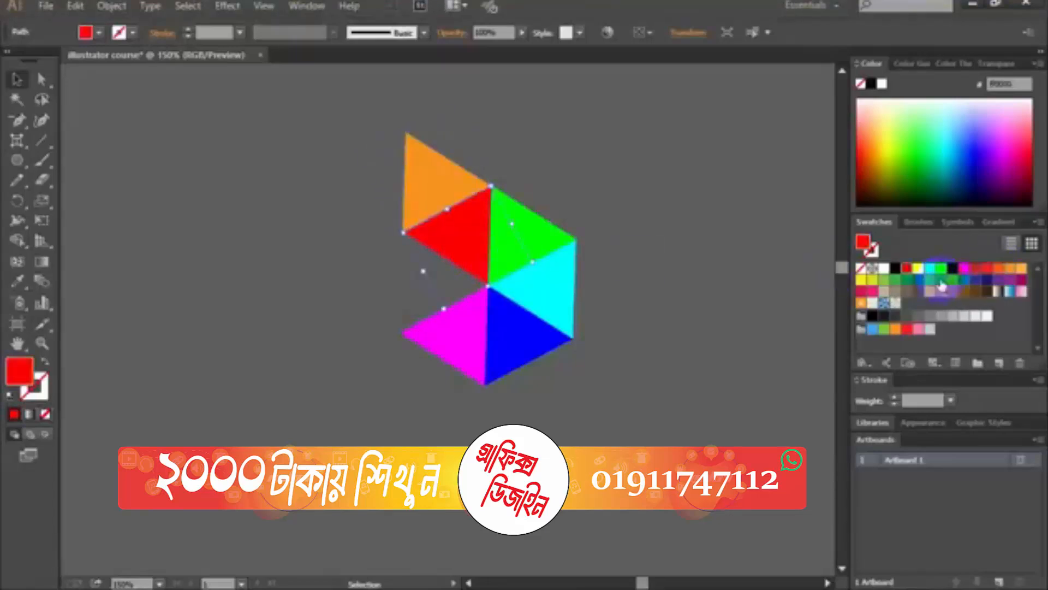
click(974, 271)
click(565, 251)
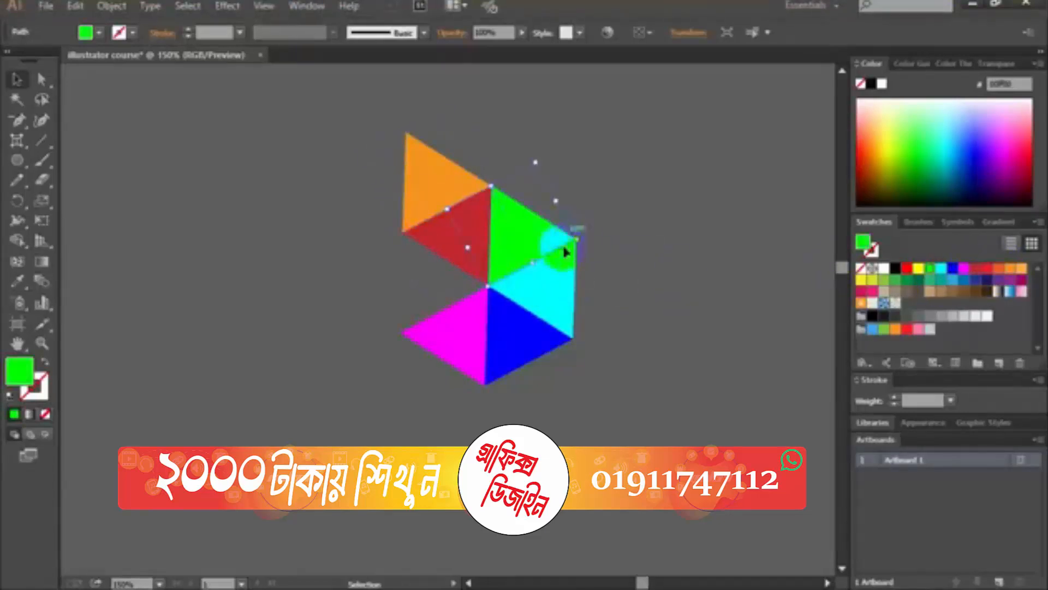
click(998, 285)
click(562, 300)
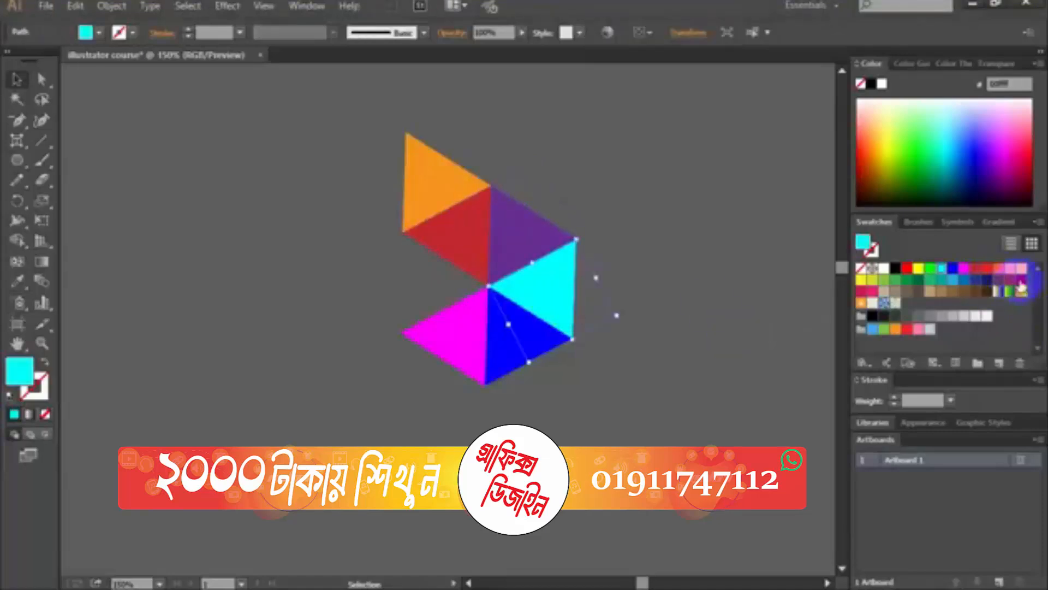
click(1021, 285)
click(732, 335)
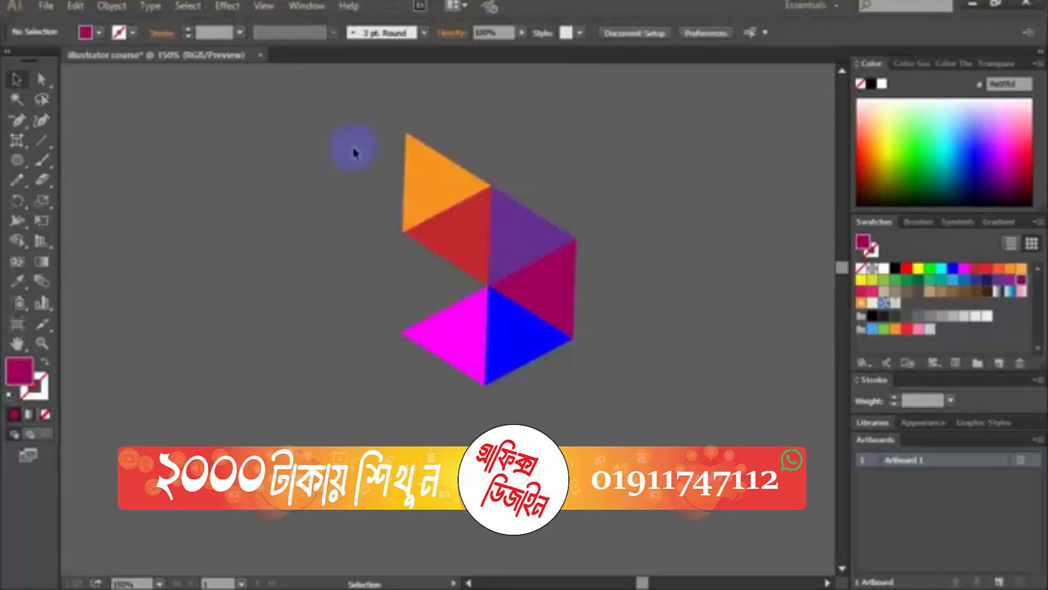
Move all six triangles together up and to the left to free space beside them, leaving nothing selected.
key(ctrl+a)
click(697, 347)
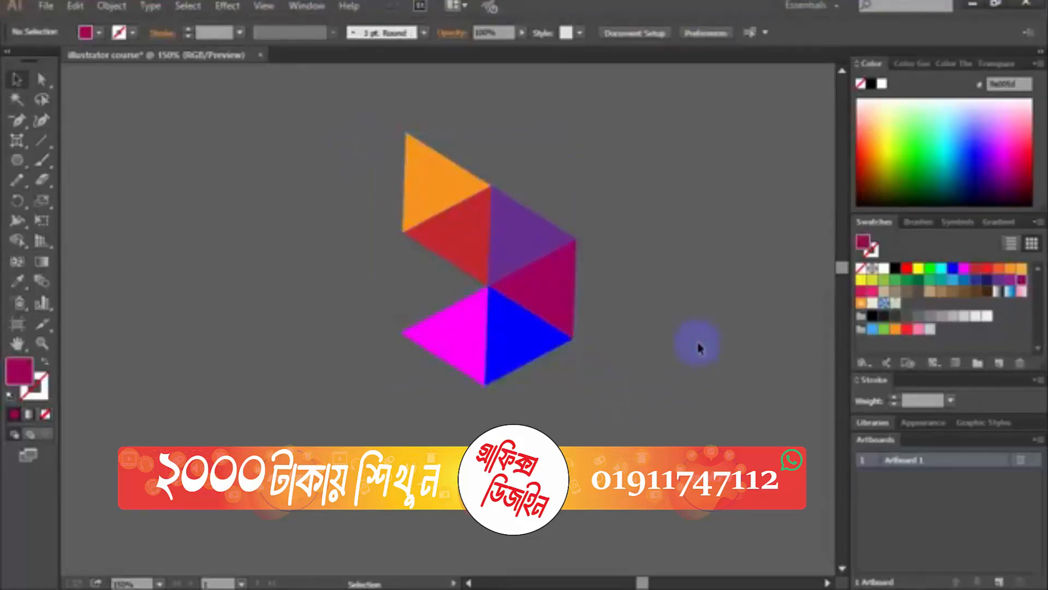
drag(362, 150, 601, 409)
drag(510, 261, 425, 222)
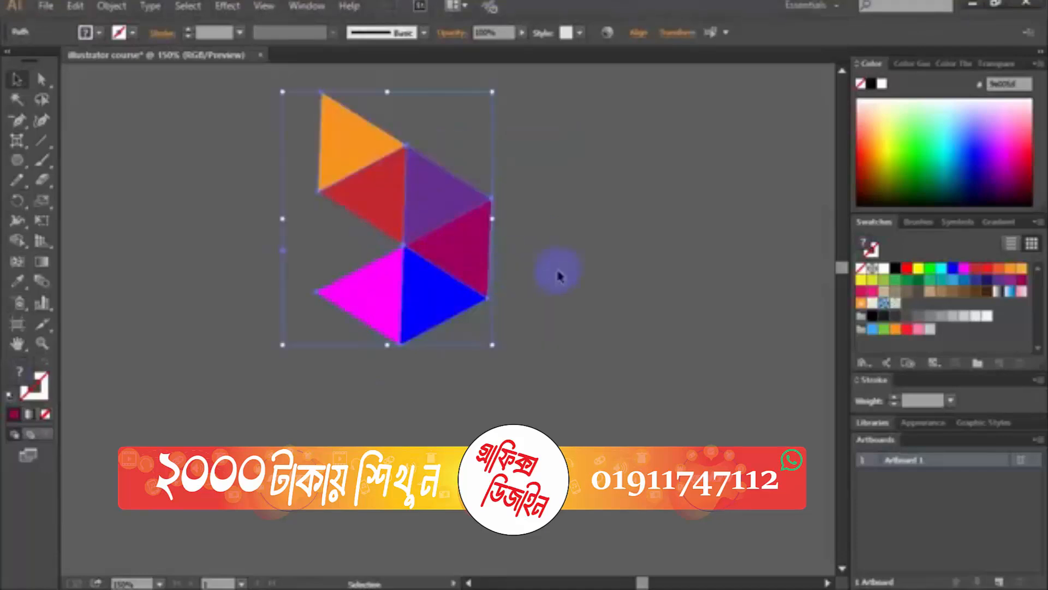
click(575, 237)
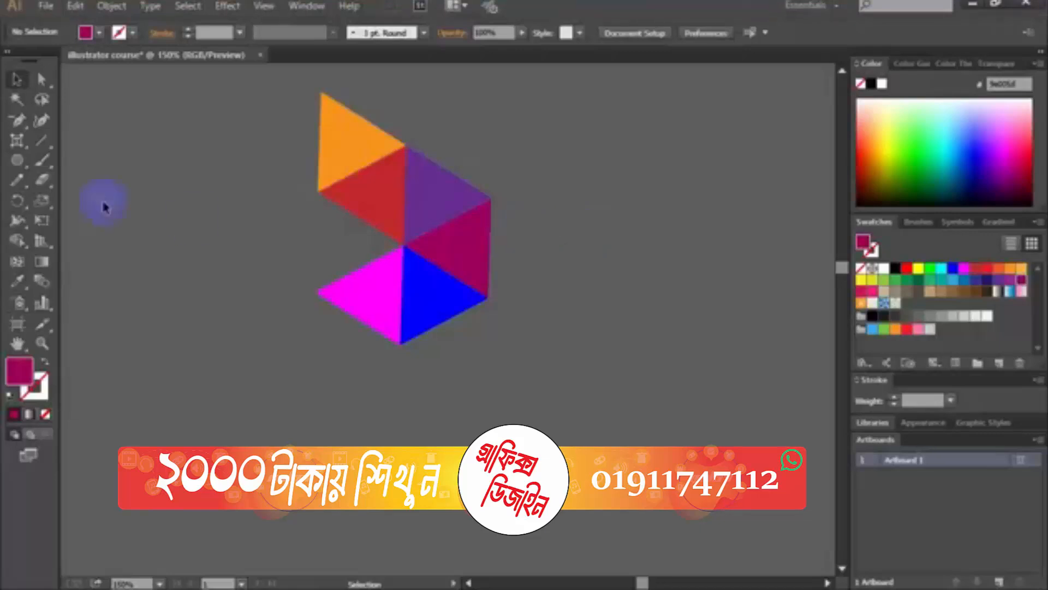
Draw a five-pointed star to the right of the triangle logo and fill it black.
drag(29, 174, 90, 244)
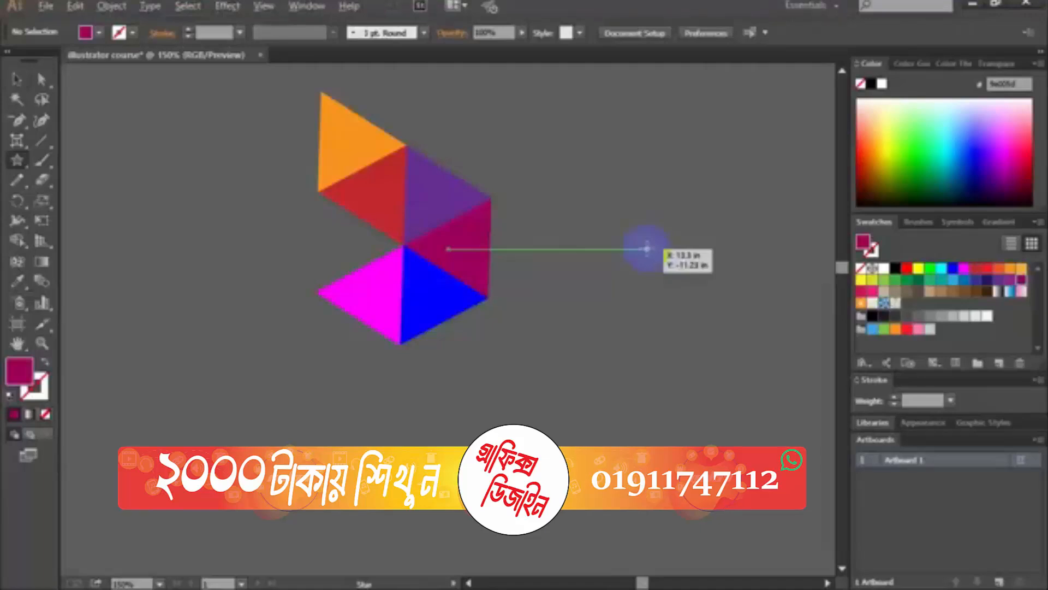
drag(647, 248, 712, 346)
click(16, 79)
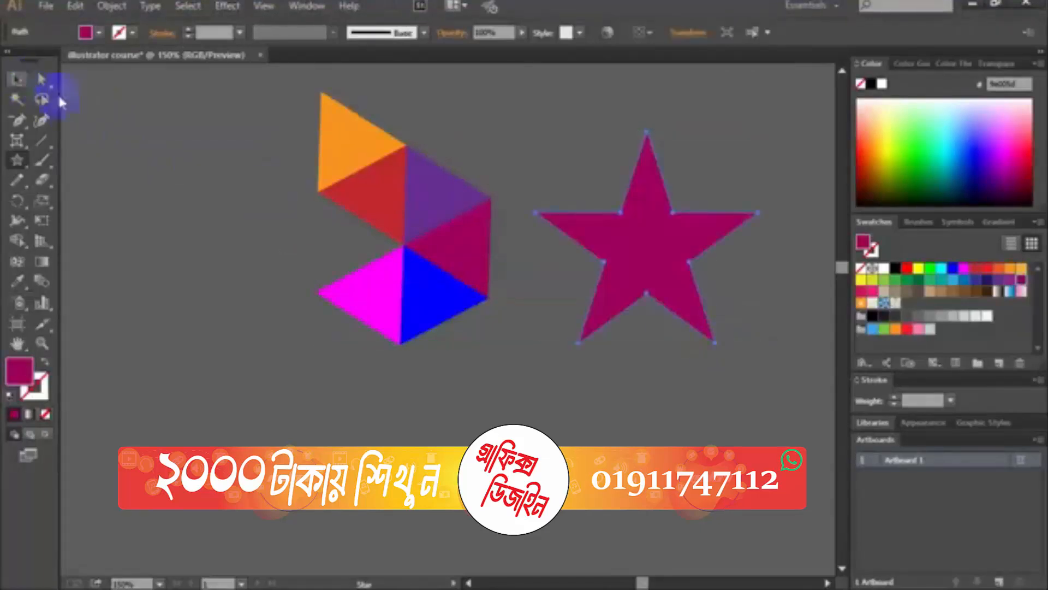
click(623, 204)
click(653, 246)
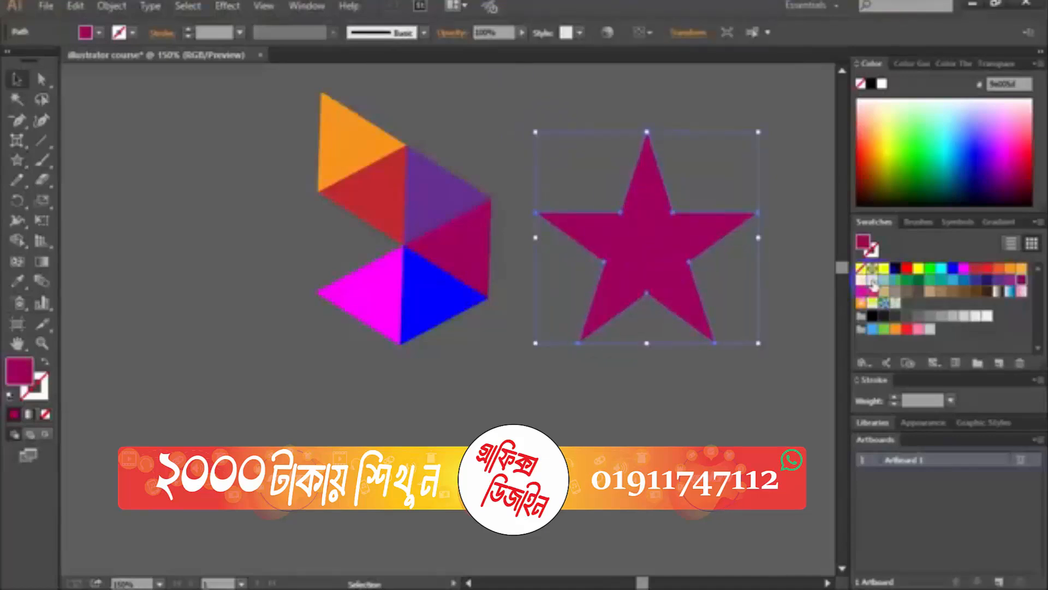
click(896, 269)
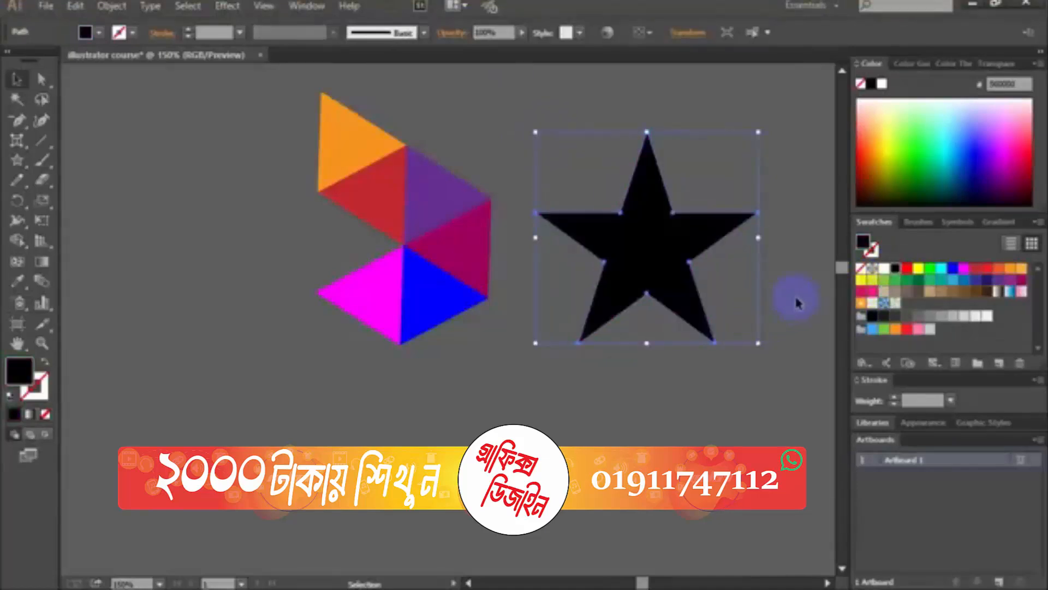
click(768, 307)
Draw a closed Pen shape over the left half of the star's top point, from centre to tip, and fill it white.
ctrl+click(644, 289)
drag(604, 333, 633, 317)
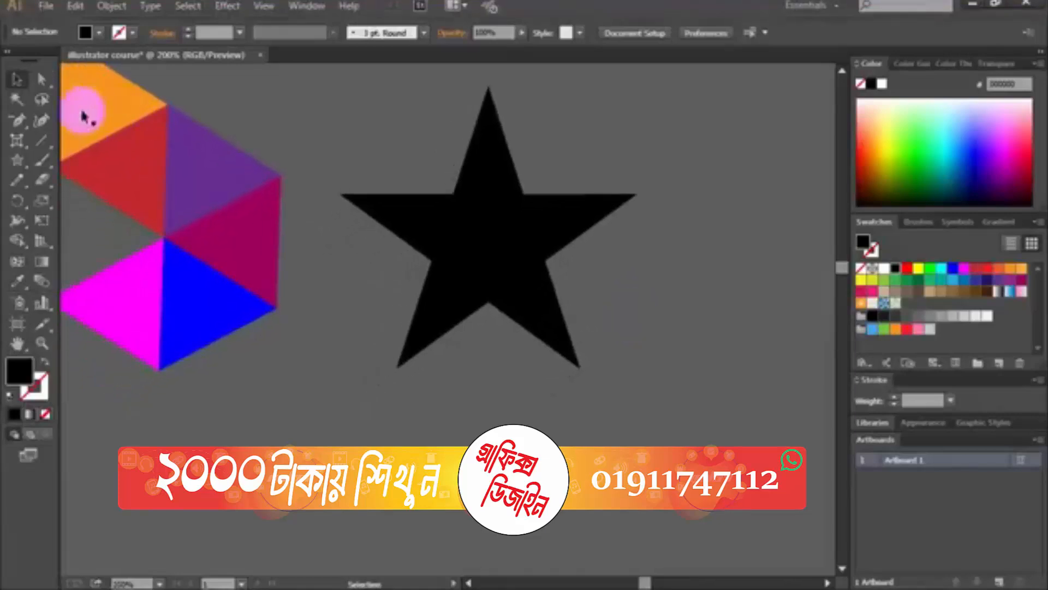
drag(17, 121, 83, 118)
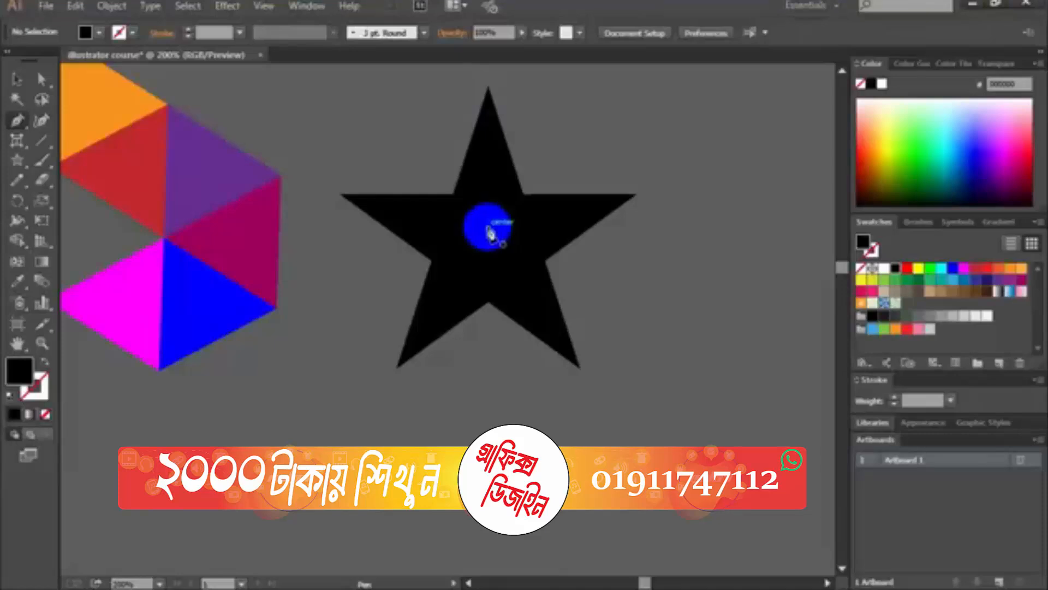
click(487, 227)
click(454, 194)
click(488, 88)
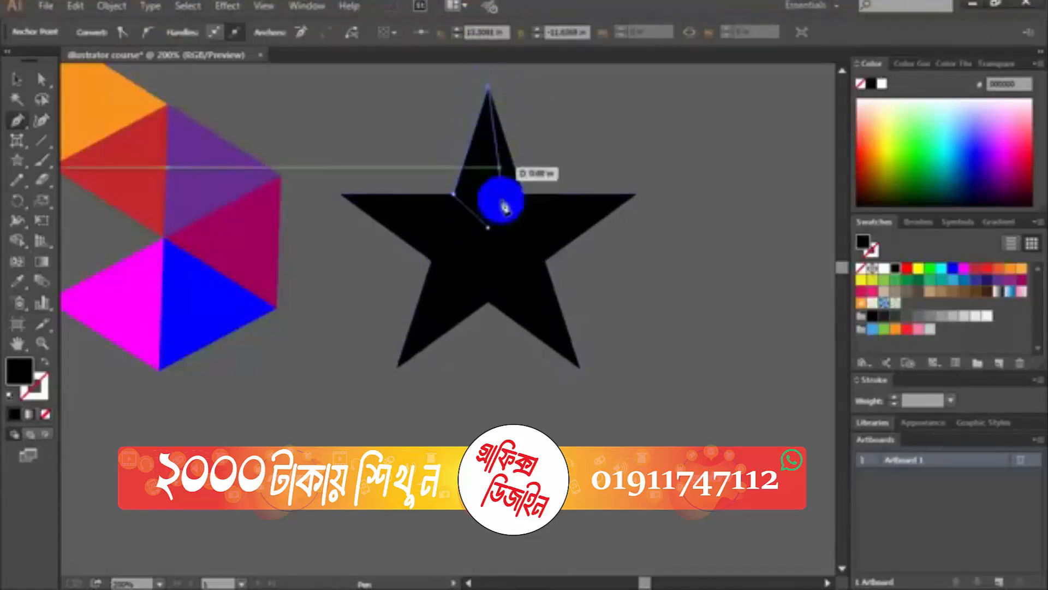
click(488, 227)
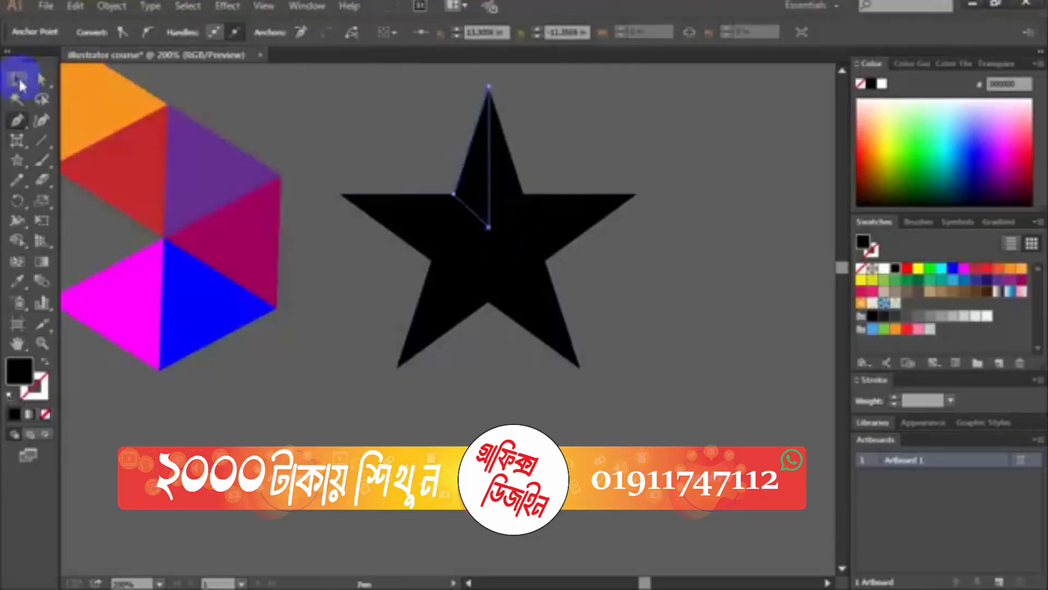
click(18, 80)
click(885, 268)
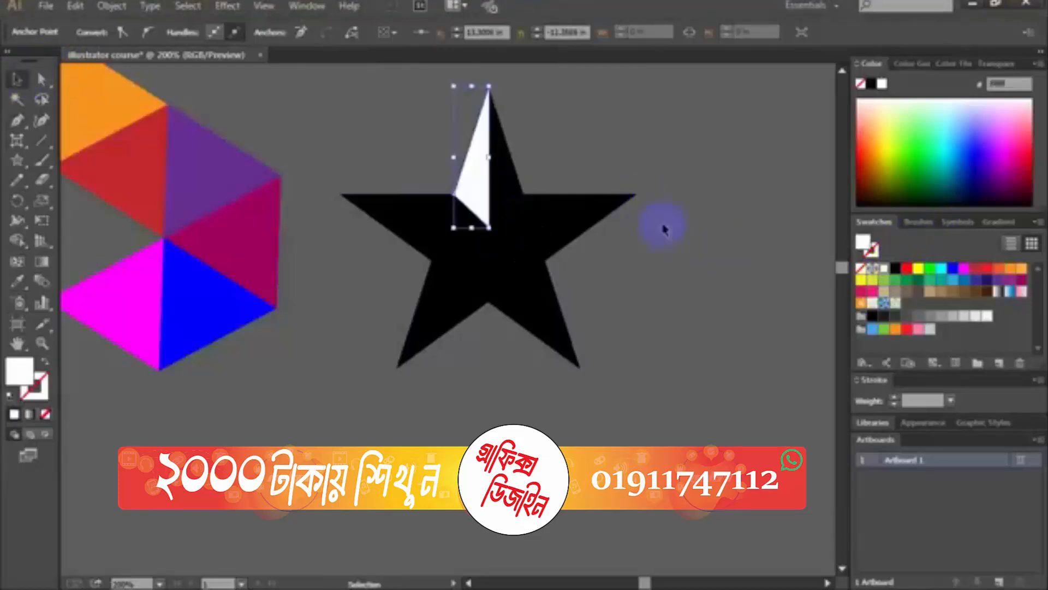
click(649, 138)
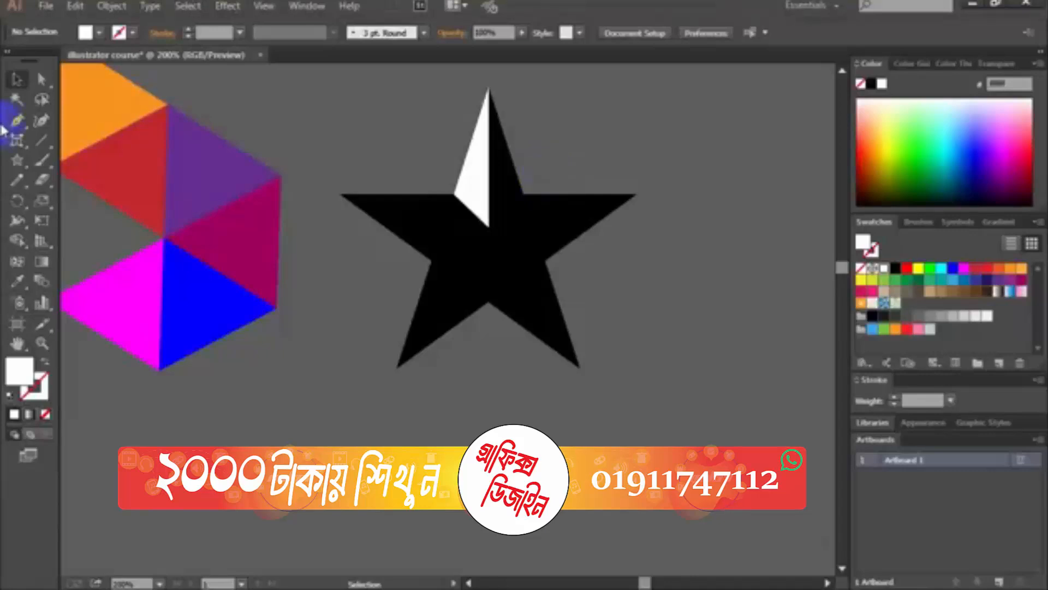
Draw a white Pen shape over the upper half of the star's right arm, closing at the centre.
drag(17, 120, 84, 121)
click(509, 244)
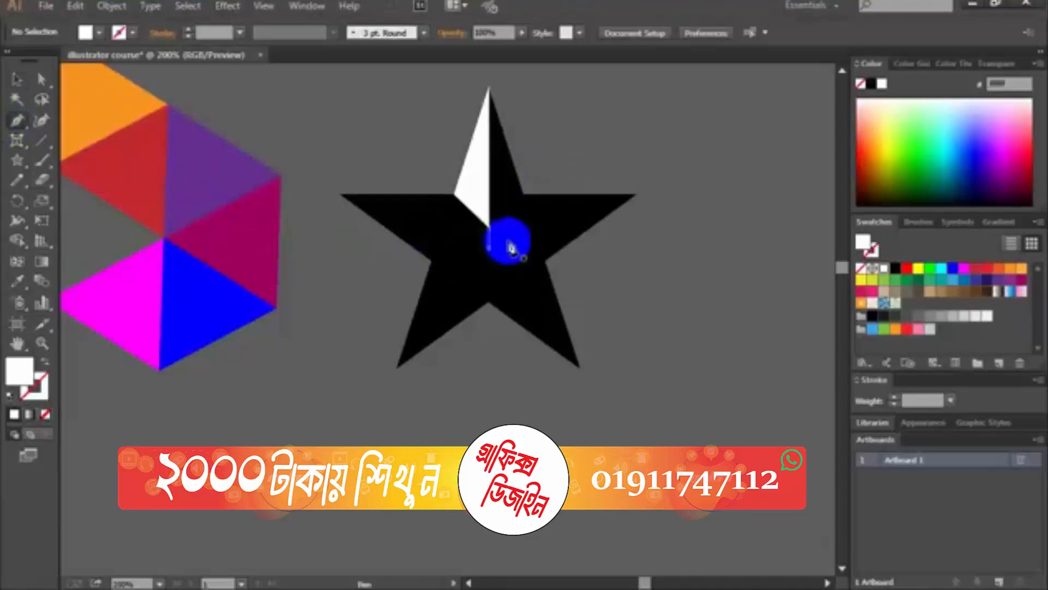
click(489, 227)
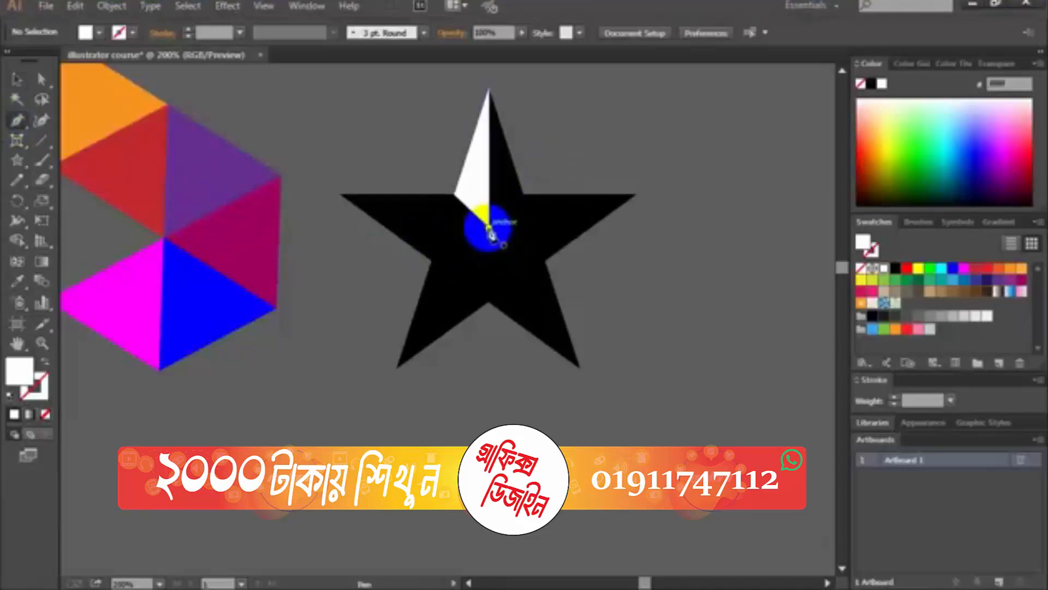
click(523, 193)
click(636, 195)
click(489, 226)
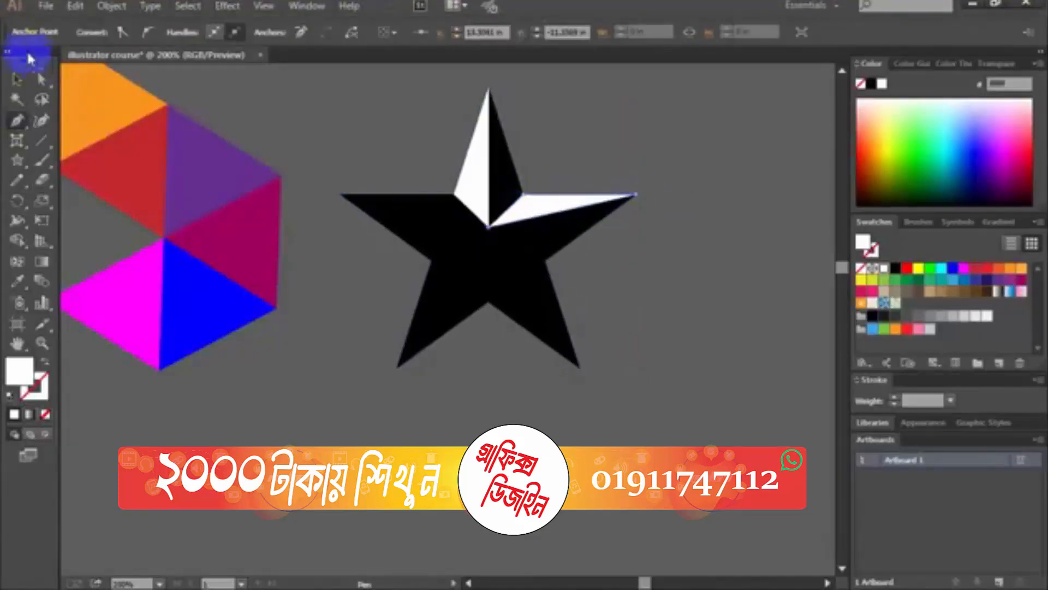
click(14, 81)
click(19, 121)
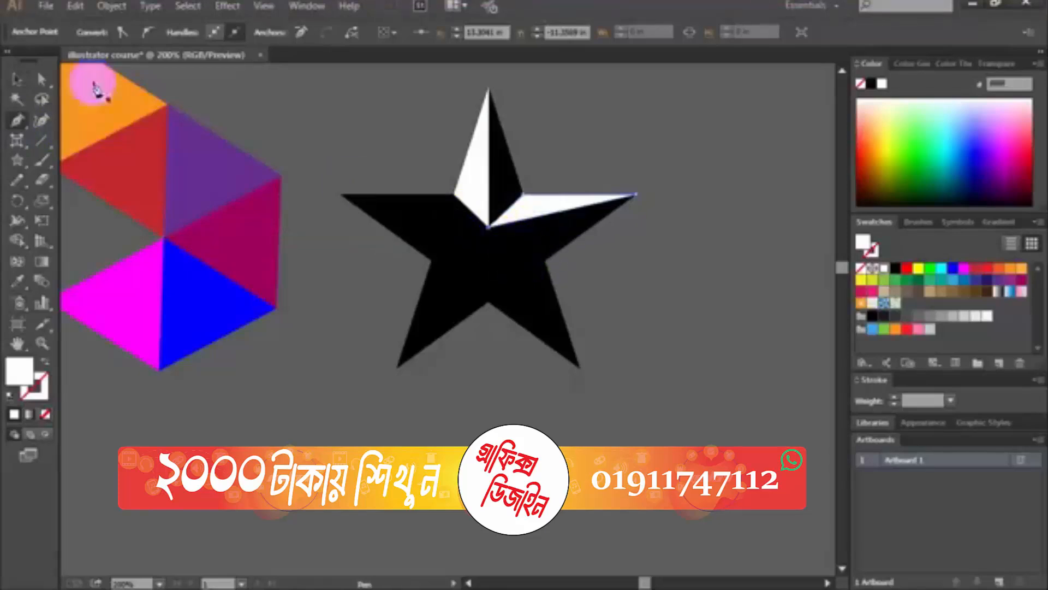
click(19, 81)
click(304, 116)
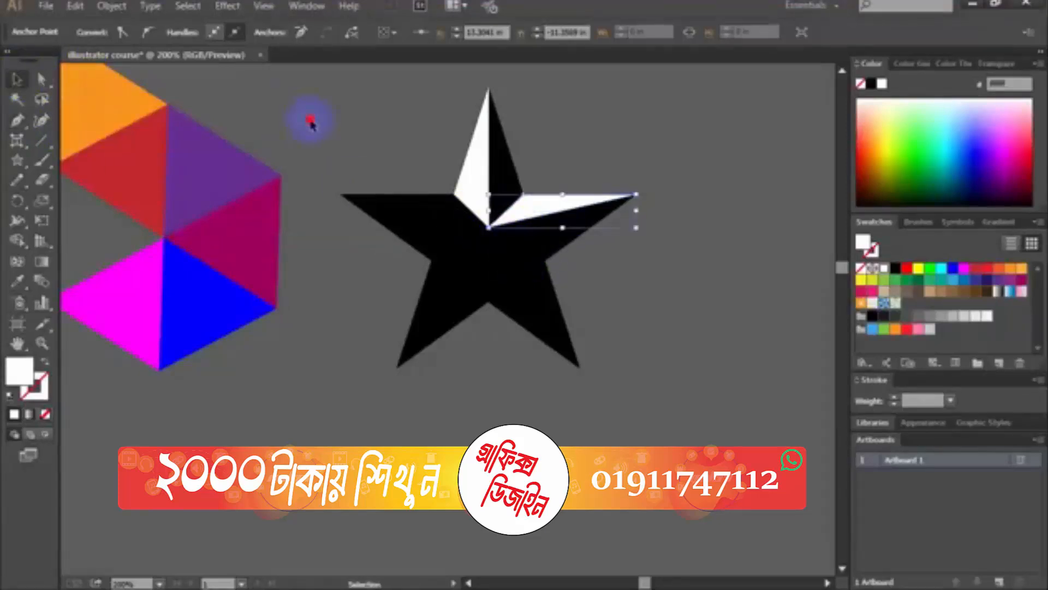
Draw a white Pen shape over the outer half of the star's lower-right arm, closing at the centre.
click(17, 120)
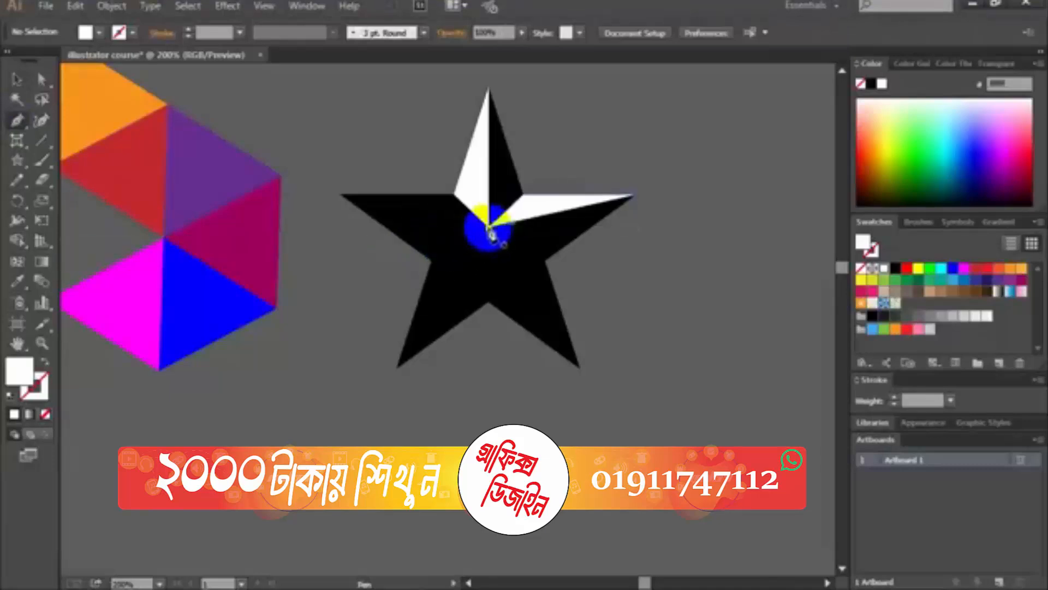
click(489, 227)
click(544, 261)
click(580, 369)
click(490, 228)
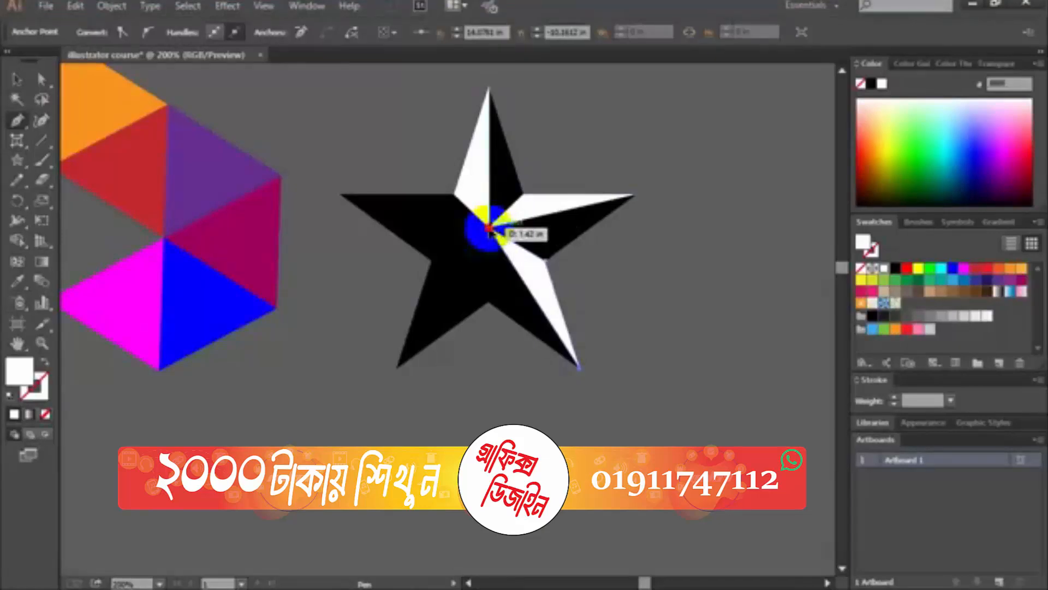
click(21, 81)
click(350, 158)
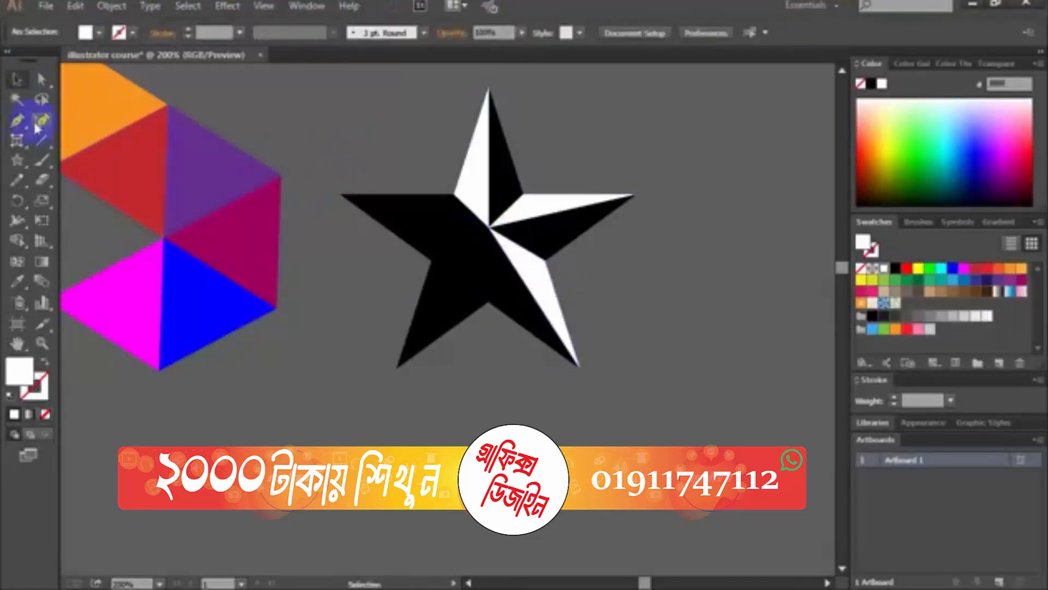
Draw a white Pen shape over the inner half of the star's lower-left arm, closing at the centre.
click(23, 122)
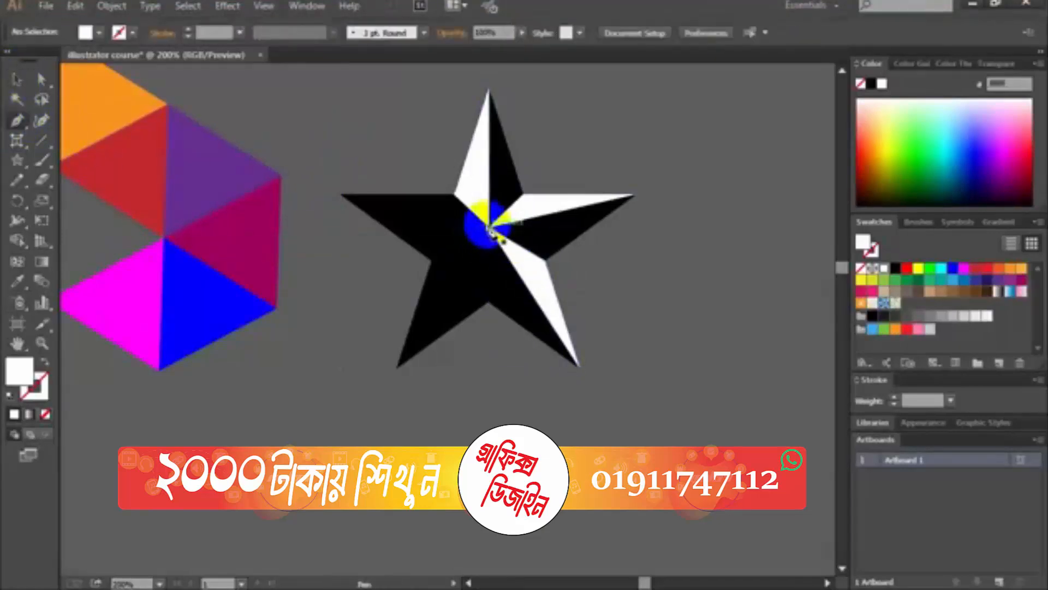
click(490, 228)
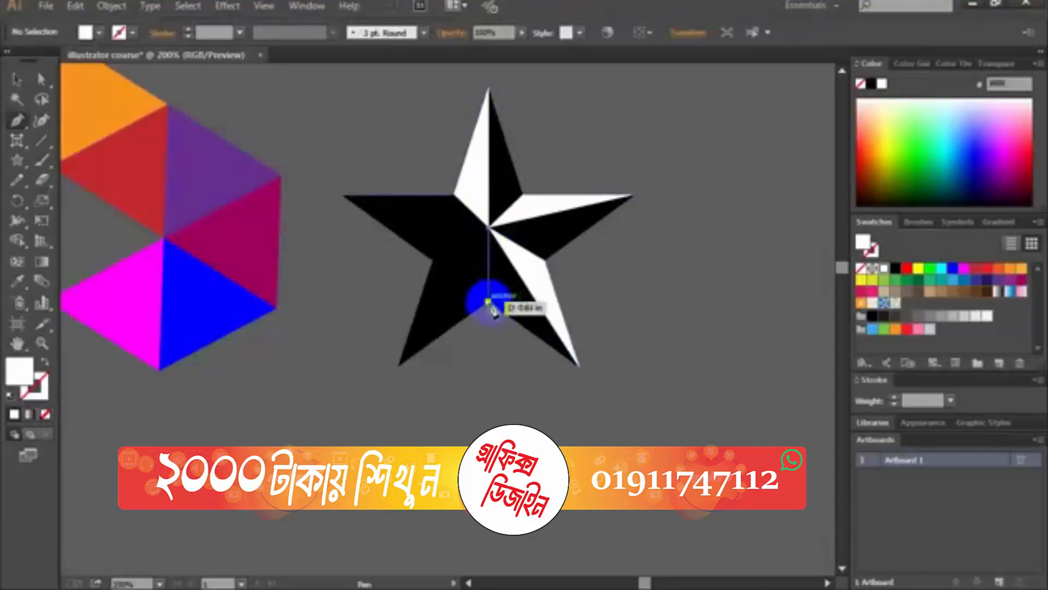
click(487, 302)
click(489, 227)
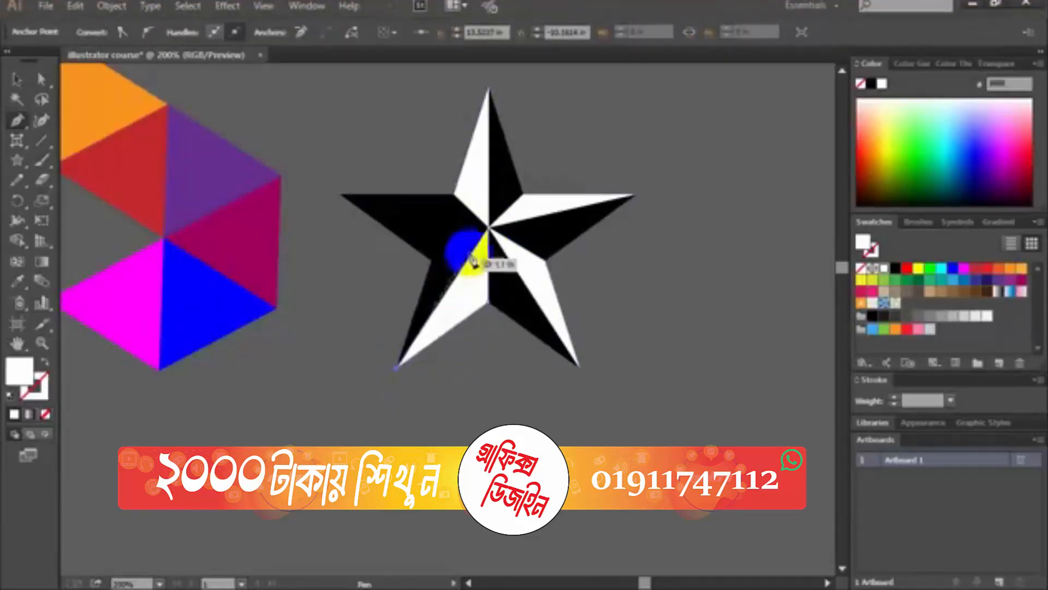
click(490, 230)
click(17, 80)
click(401, 157)
Draw a white Pen shape over the lower half of the star's left arm, closing at the centre.
click(16, 121)
click(476, 238)
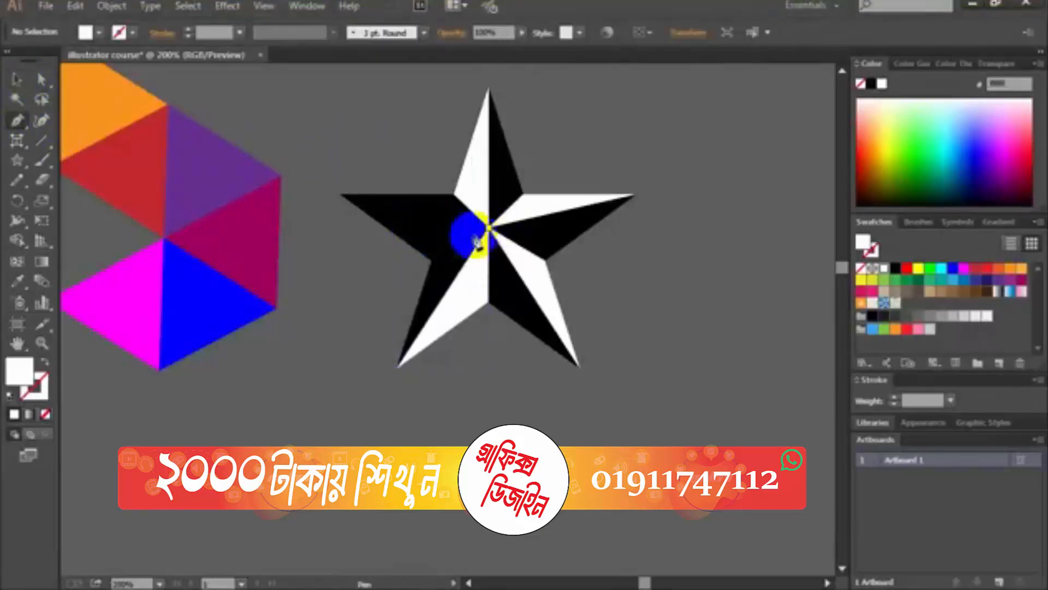
click(431, 261)
click(380, 232)
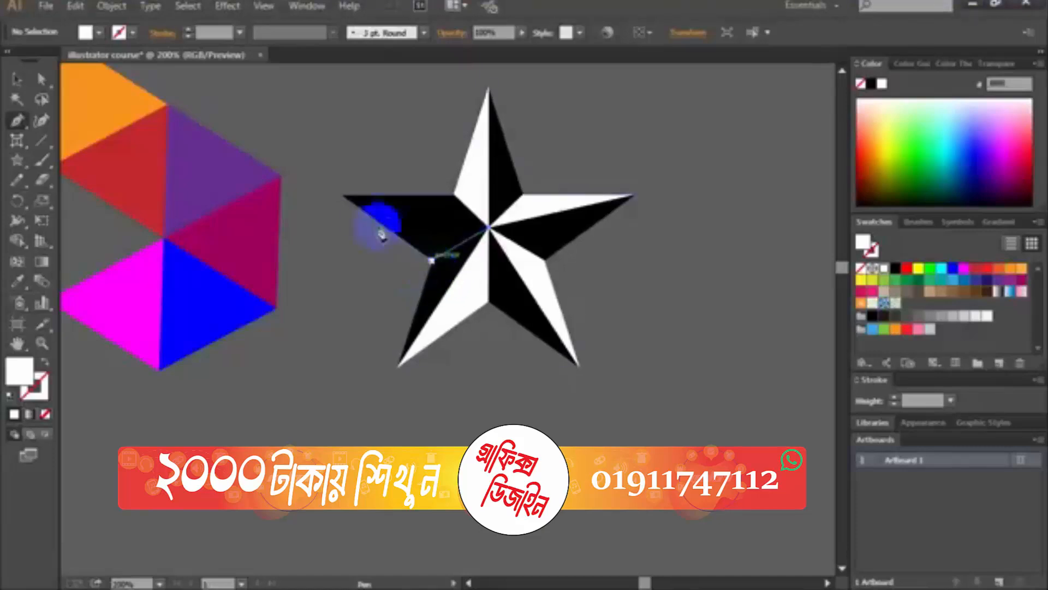
click(342, 196)
click(489, 226)
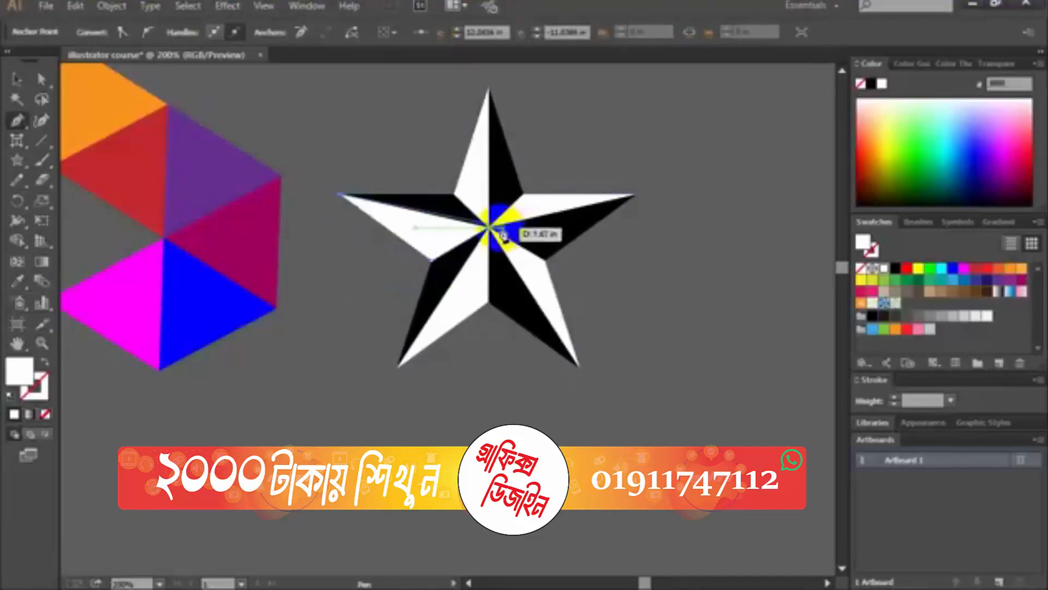
click(21, 80)
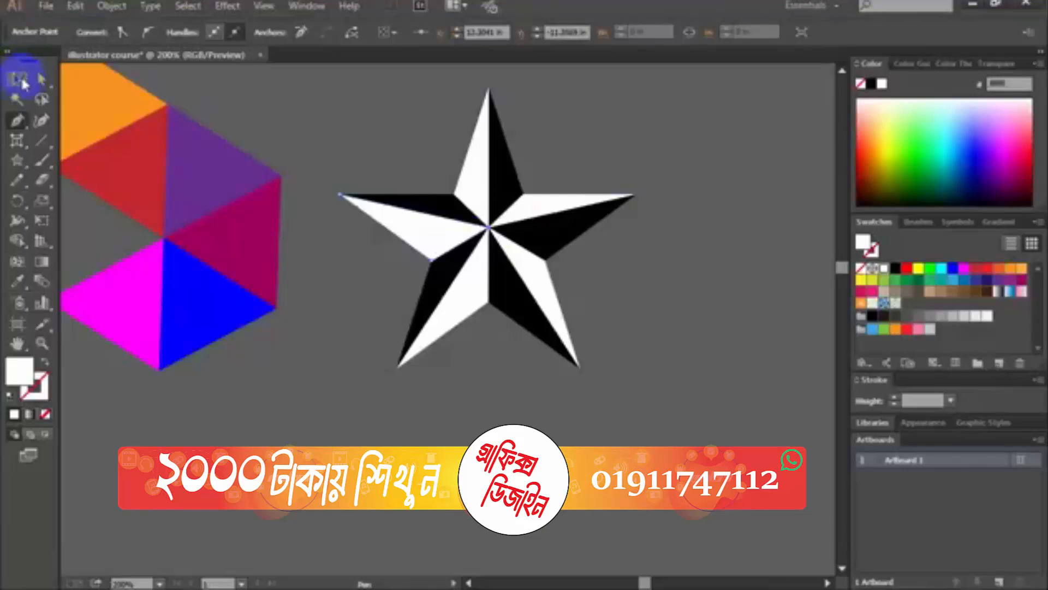
click(570, 190)
click(571, 315)
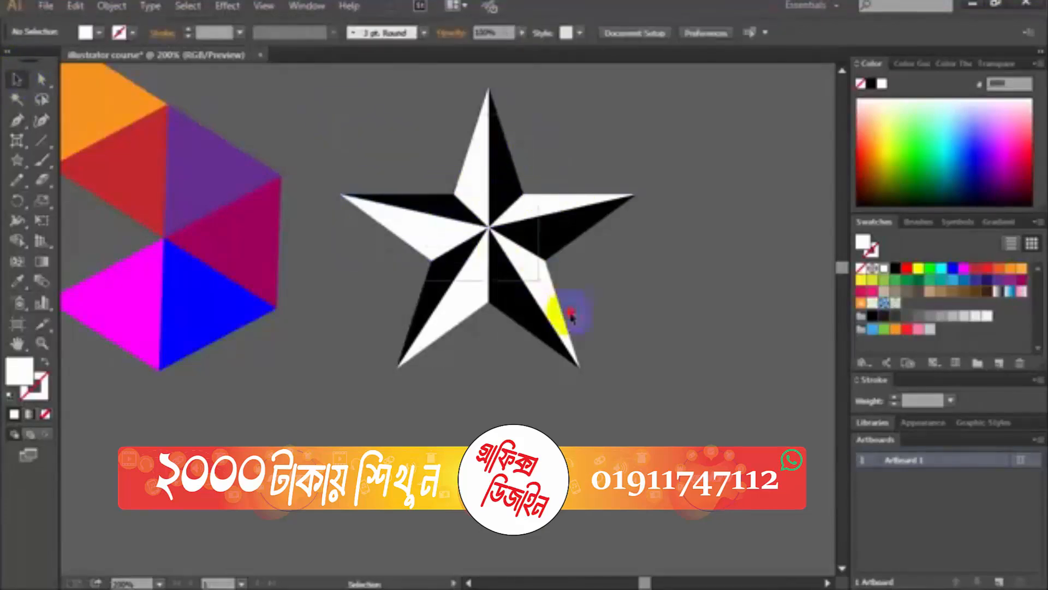
drag(570, 316, 705, 347)
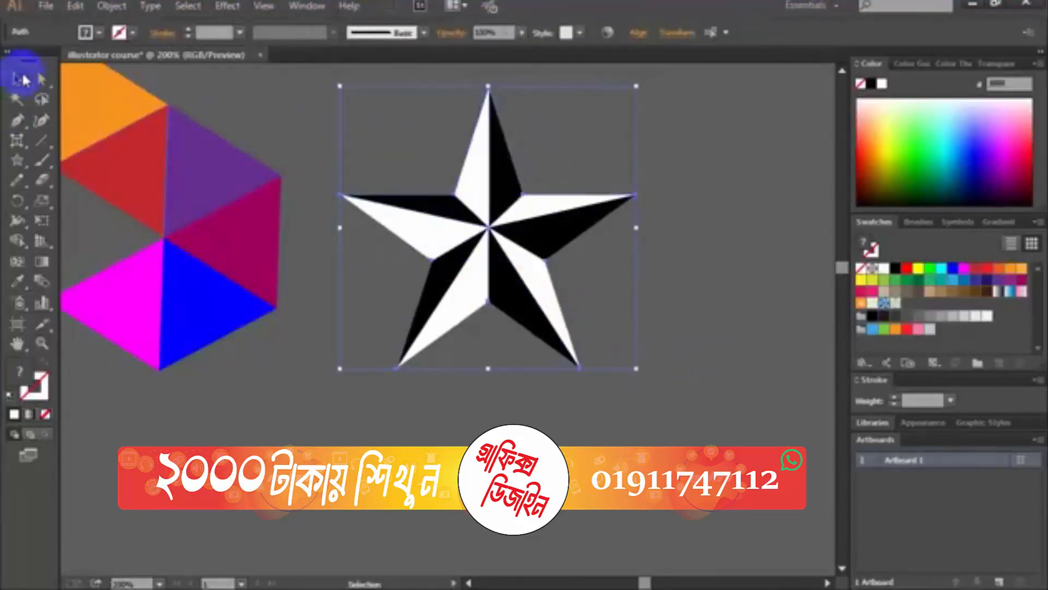
click(41, 120)
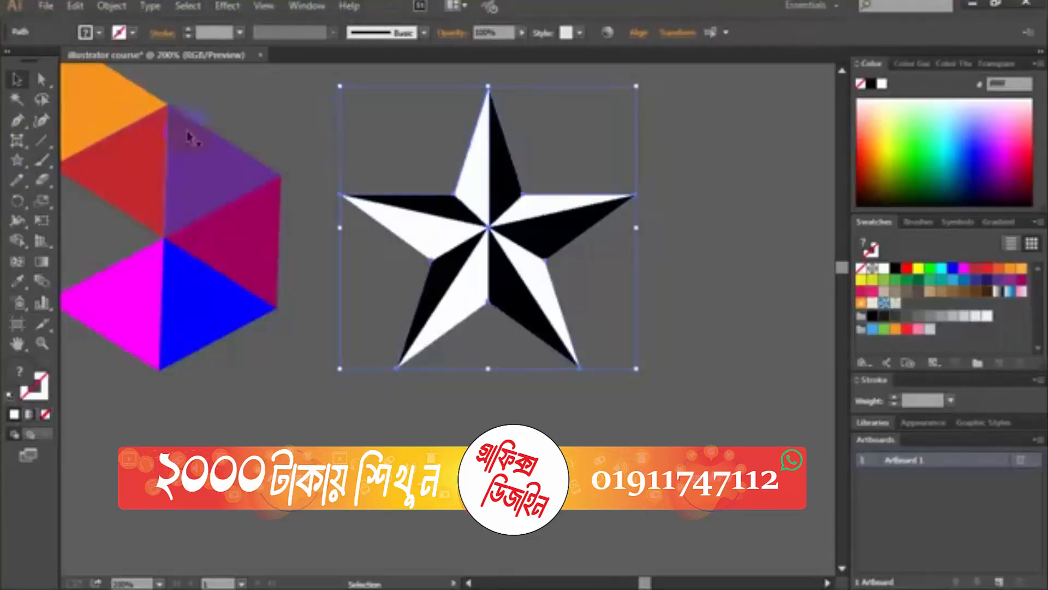
click(281, 101)
Draw a lens flare above the star's right arm with the Flare tool and deselect it.
drag(16, 159, 81, 266)
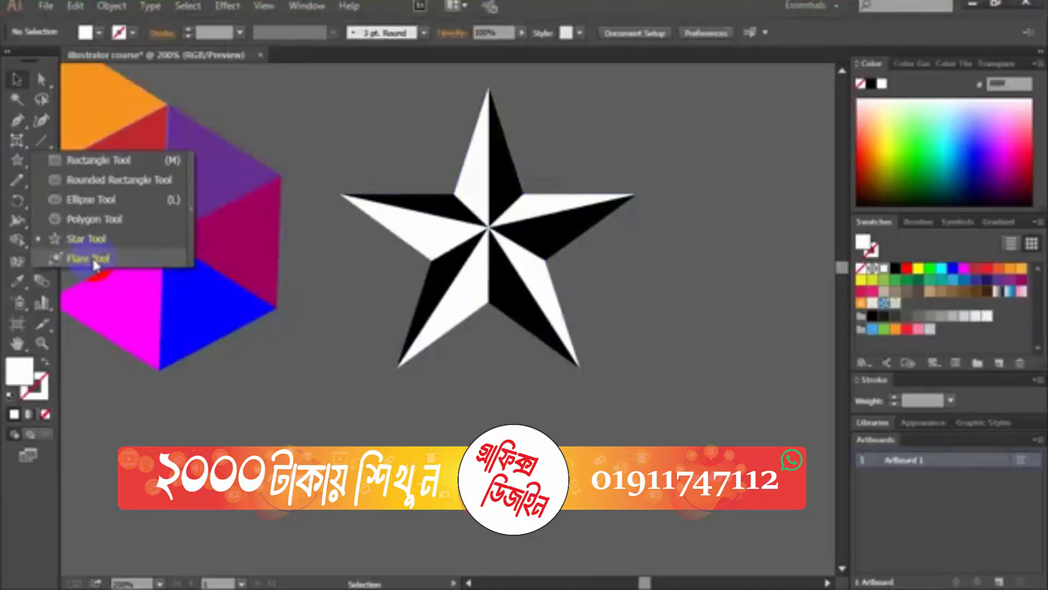
drag(96, 266, 94, 260)
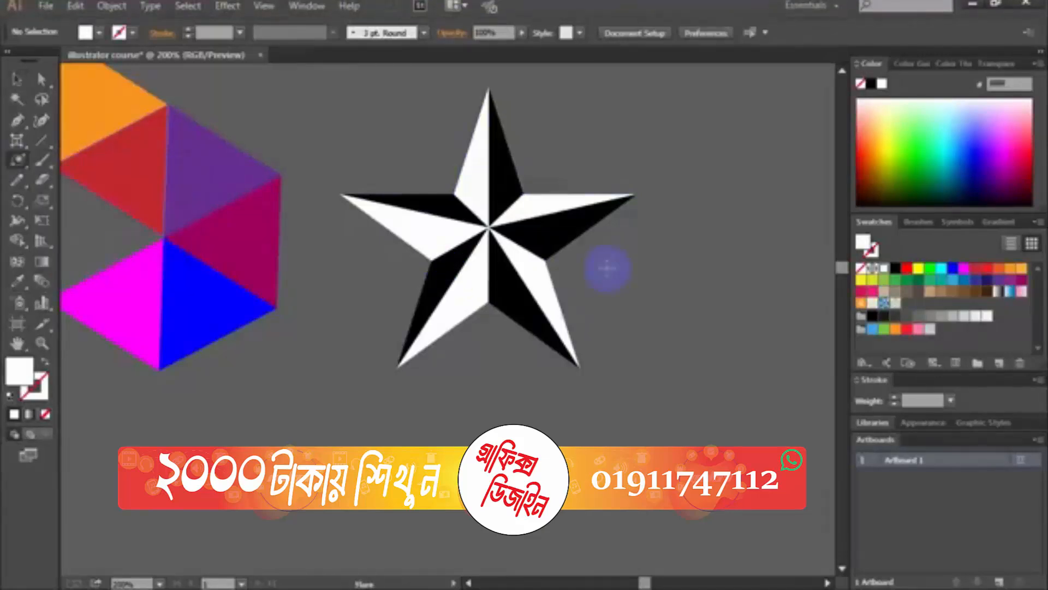
scroll(698, 293, up, 2)
drag(650, 198, 677, 244)
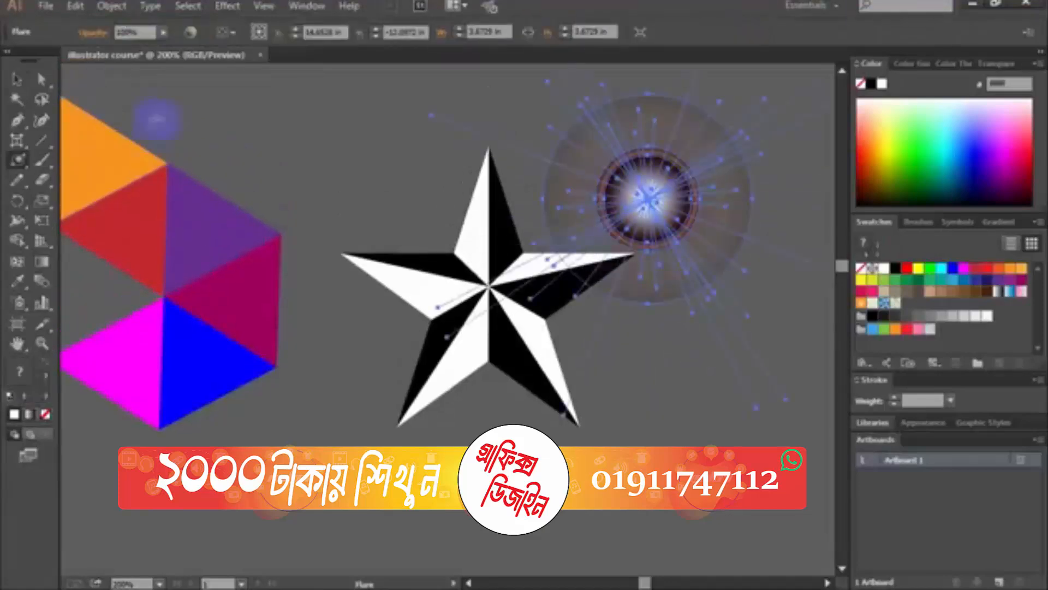
click(17, 80)
click(276, 136)
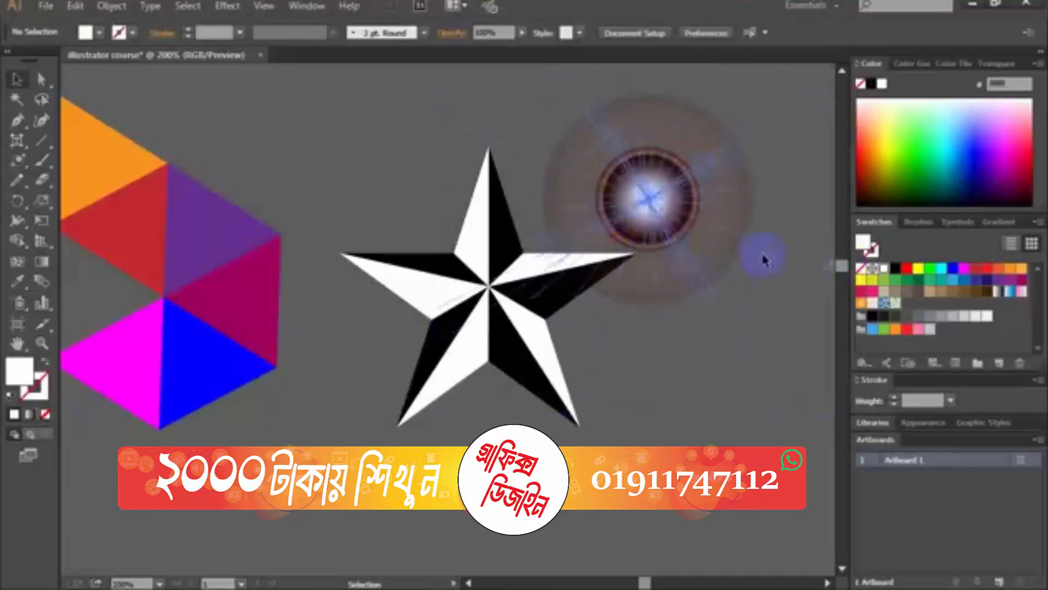
Move the flare down and to the right, clear of the star, and delete it.
click(653, 206)
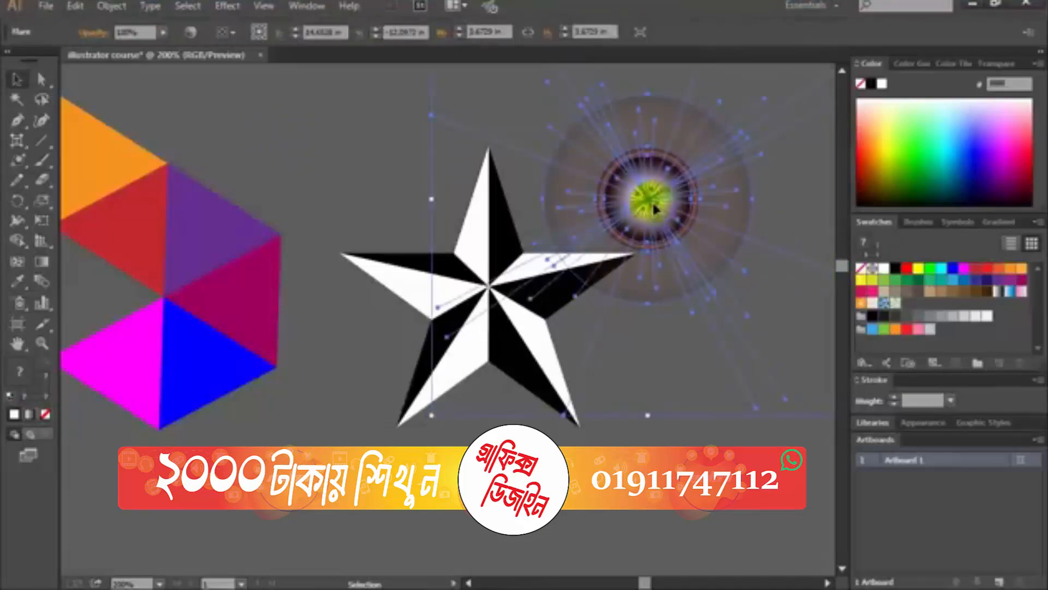
drag(653, 203, 714, 238)
click(382, 162)
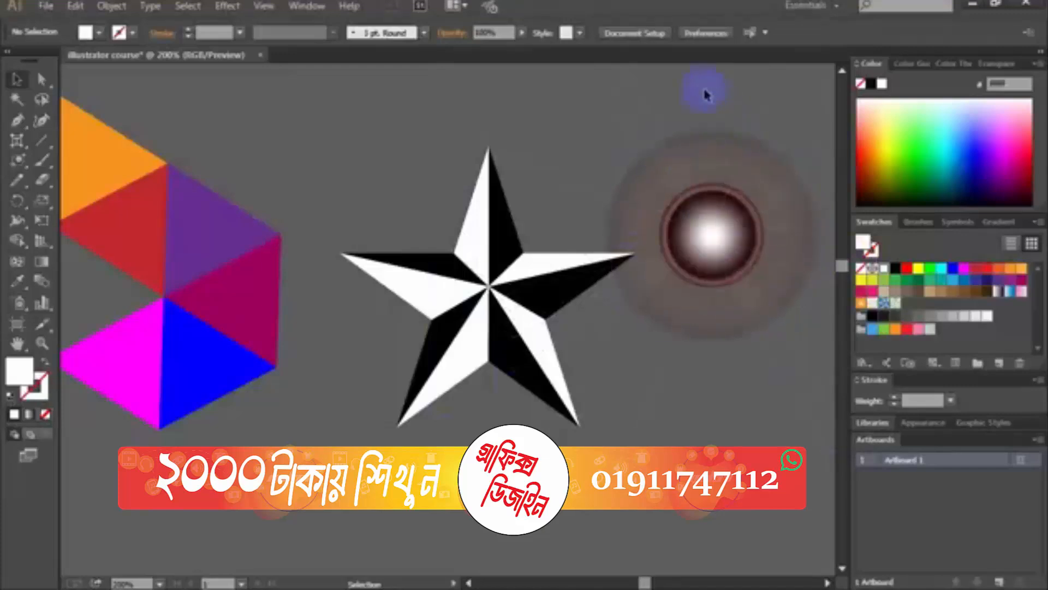
click(753, 316)
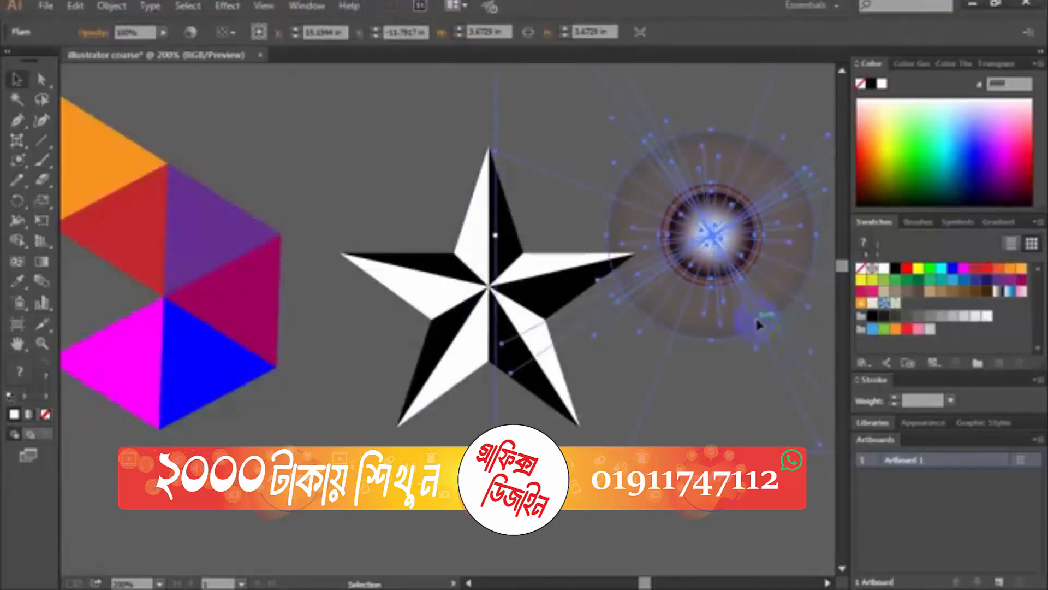
drag(757, 322, 737, 276)
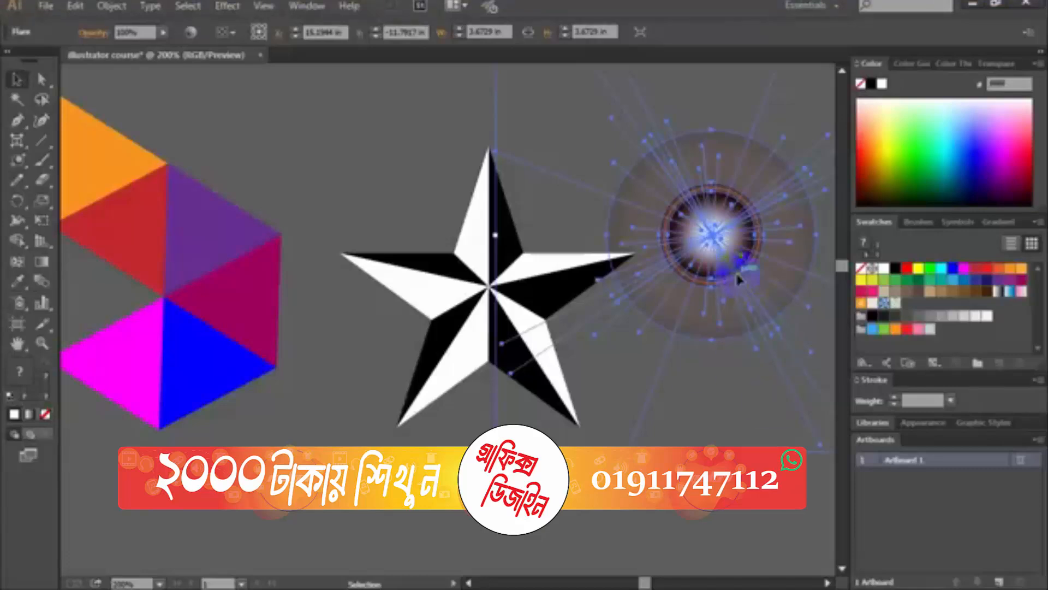
key(Delete)
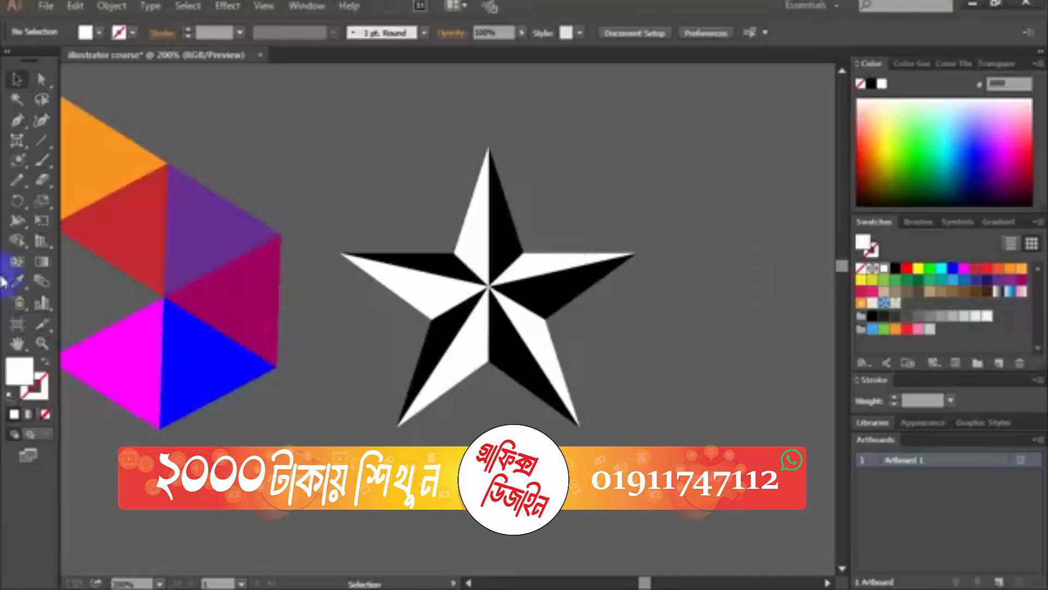
Paint two freehand Paintbrush strokes, a wavy one over the star's top and a looping one beside its right arm.
drag(42, 159, 128, 166)
mouse_move(363, 193)
mouse_down()
mouse_move(371, 139)
mouse_move(461, 124)
mouse_move(532, 145)
mouse_up()
drag(565, 194, 671, 260)
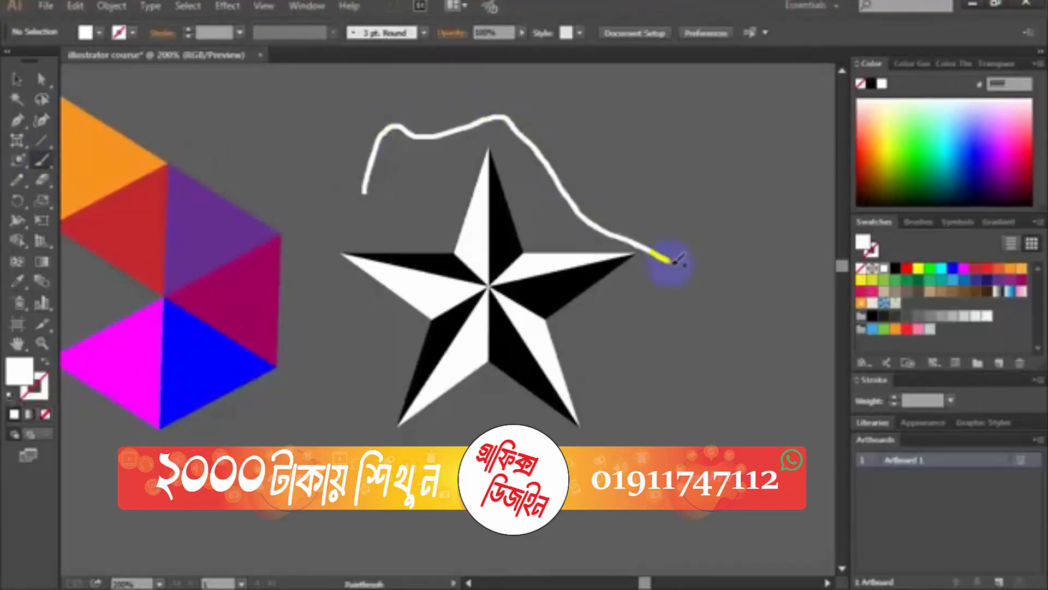
mouse_move(710, 141)
mouse_down()
mouse_move(679, 199)
mouse_move(706, 222)
mouse_move(711, 309)
mouse_move(631, 326)
mouse_move(628, 358)
mouse_move(590, 356)
mouse_move(616, 320)
mouse_move(675, 297)
mouse_move(677, 268)
mouse_move(621, 161)
mouse_up()
Paint two freehand Blob Brush strokes, a wavy one above the star and a long curve around its right side.
click(42, 160)
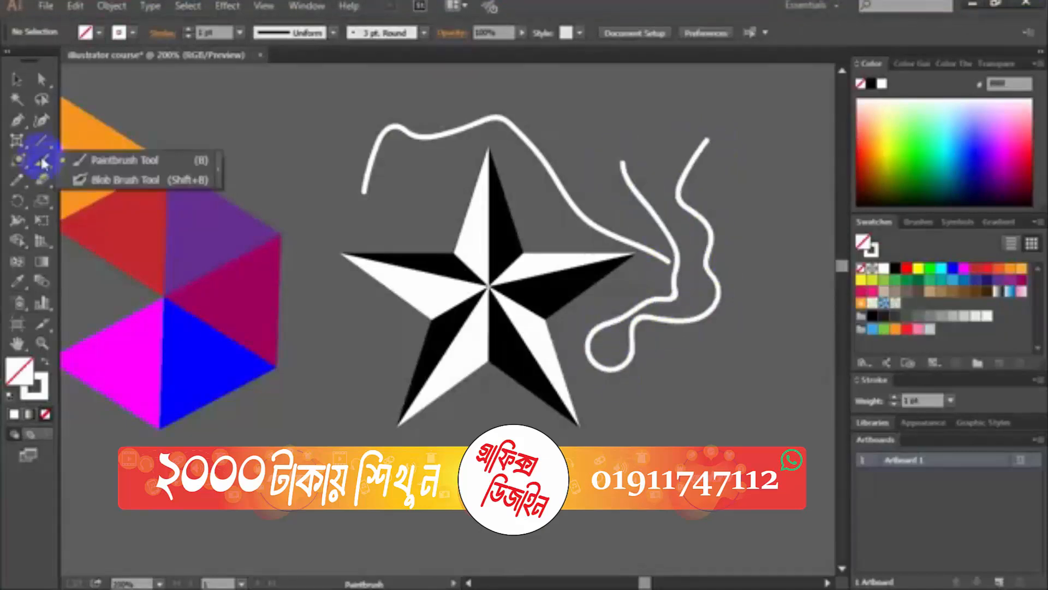
click(121, 185)
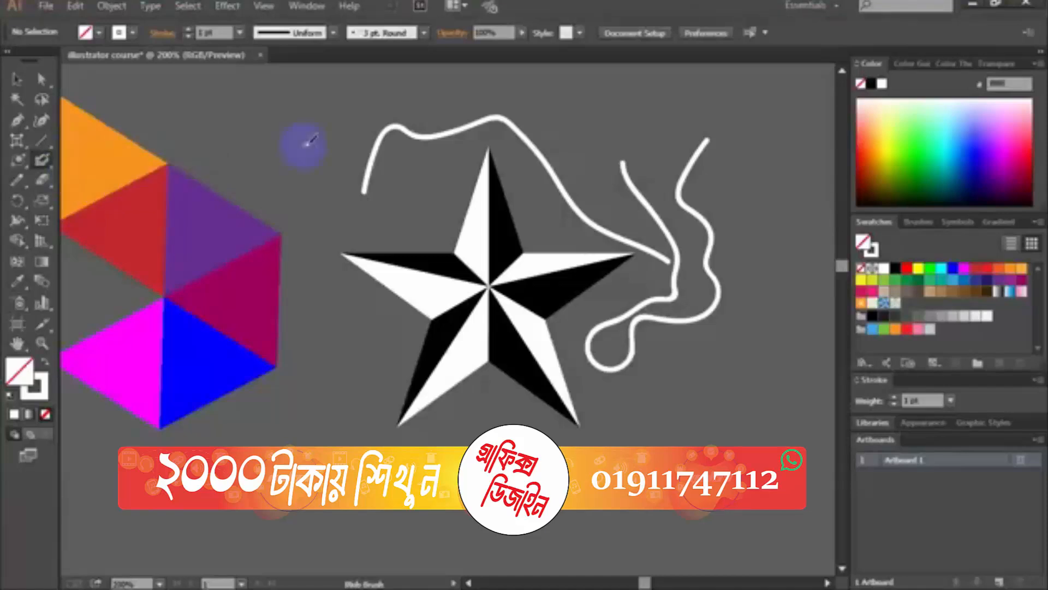
mouse_move(275, 174)
mouse_down()
mouse_move(316, 105)
mouse_move(479, 98)
mouse_move(613, 117)
mouse_move(560, 122)
mouse_up()
mouse_move(638, 158)
mouse_down()
mouse_move(657, 97)
mouse_move(717, 117)
mouse_move(782, 185)
mouse_move(799, 356)
mouse_up()
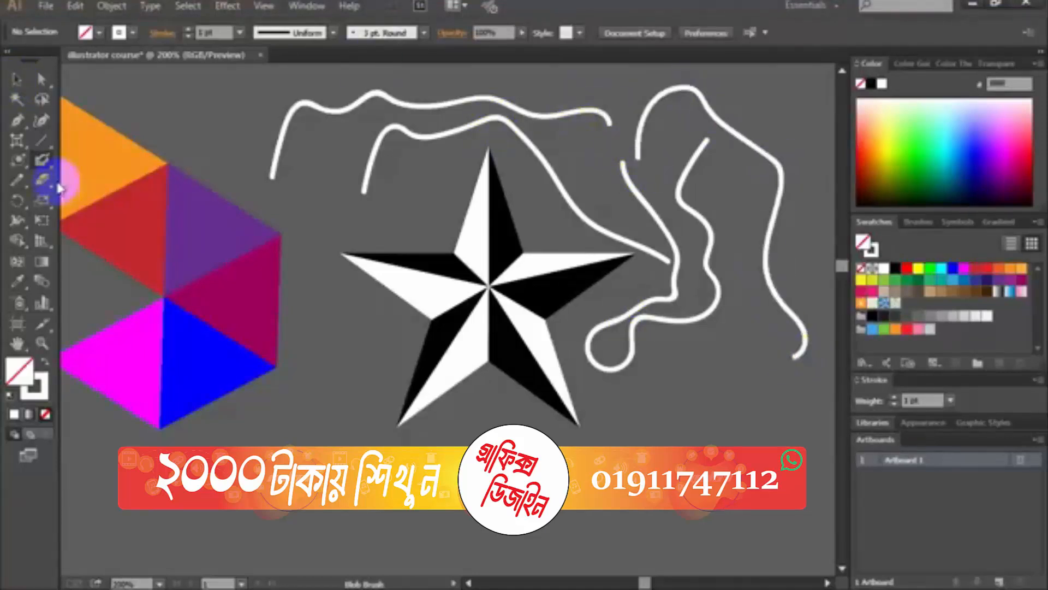
mouse_move(17, 176)
mouse_down()
mouse_move(91, 189)
mouse_move(97, 201)
mouse_move(130, 210)
mouse_move(83, 226)
mouse_move(128, 233)
mouse_move(82, 252)
mouse_up()
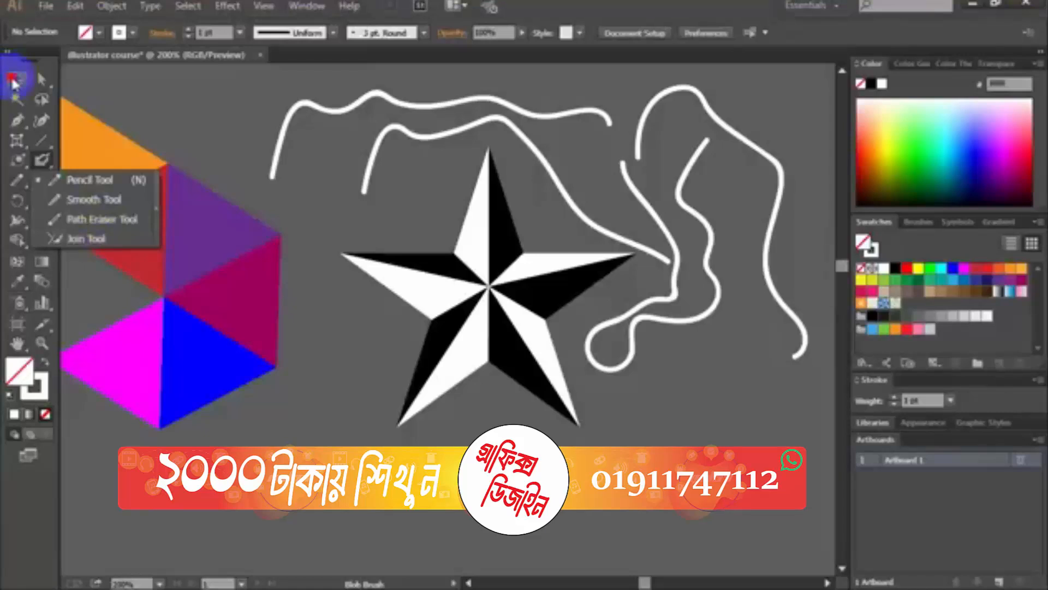
click(17, 81)
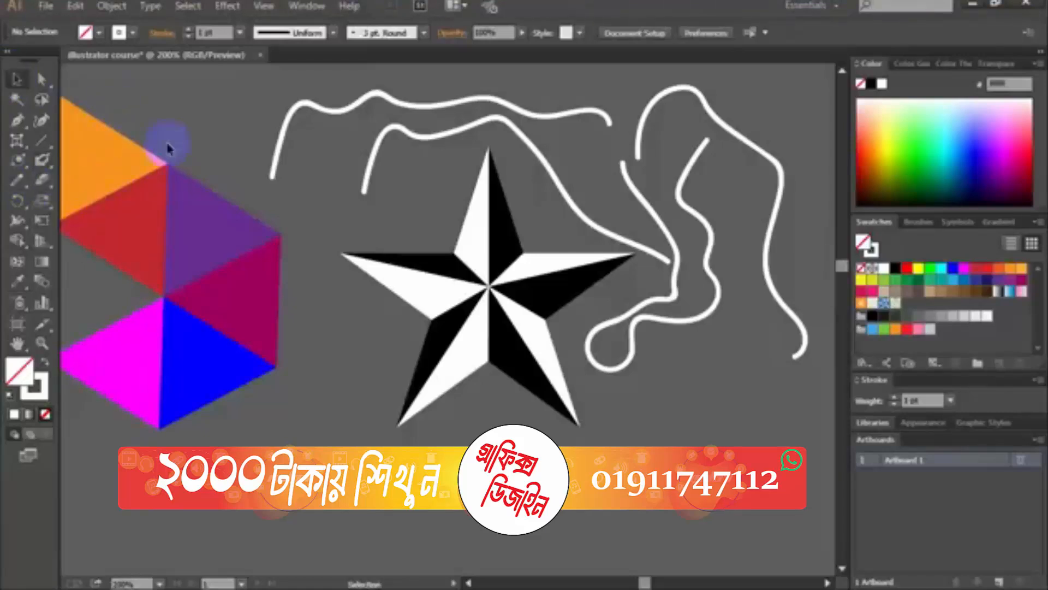